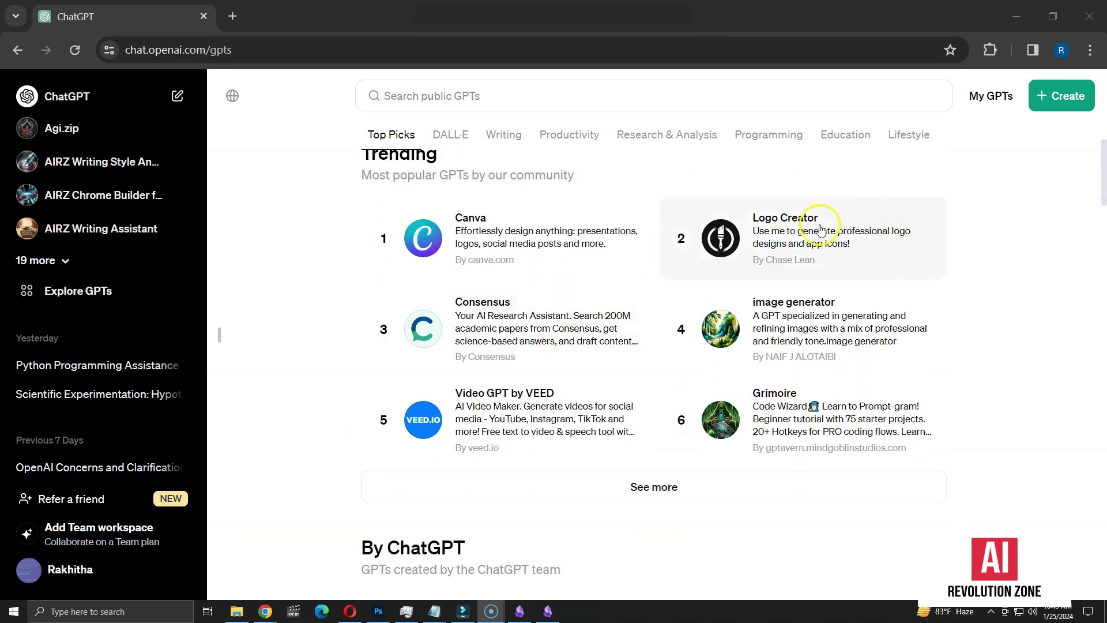
Switch the GPT store listing to the DALL·E category of GPTs.
scroll(821, 229, "up", 1)
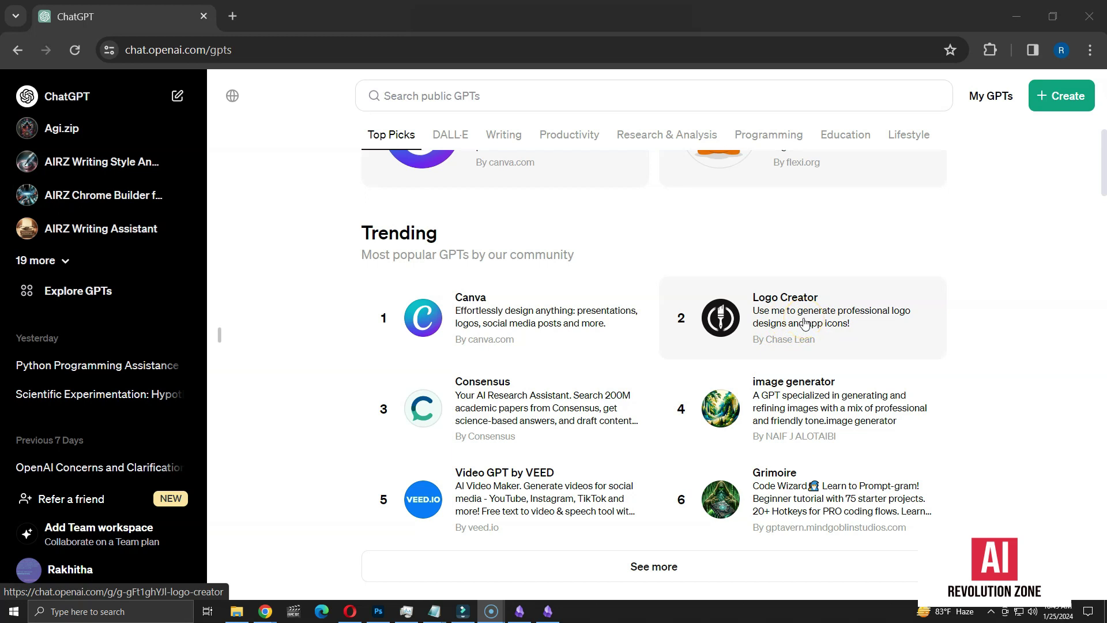
left_click(457, 136)
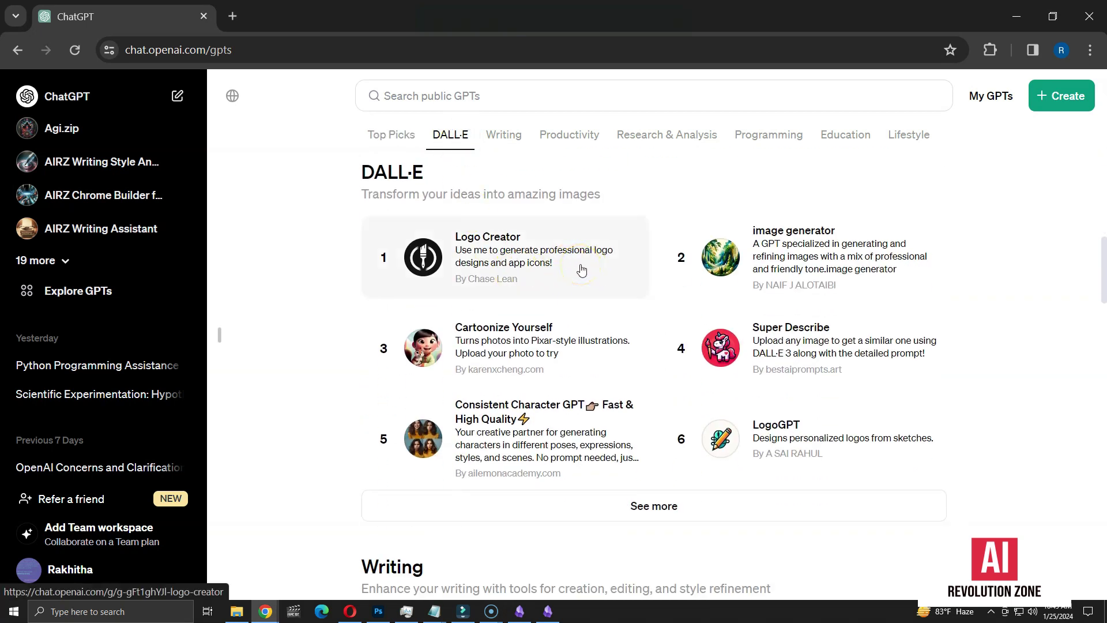
Open Logo Creator in a new tab and request an app icon for an RPG adventure game.
left_click(582, 270)
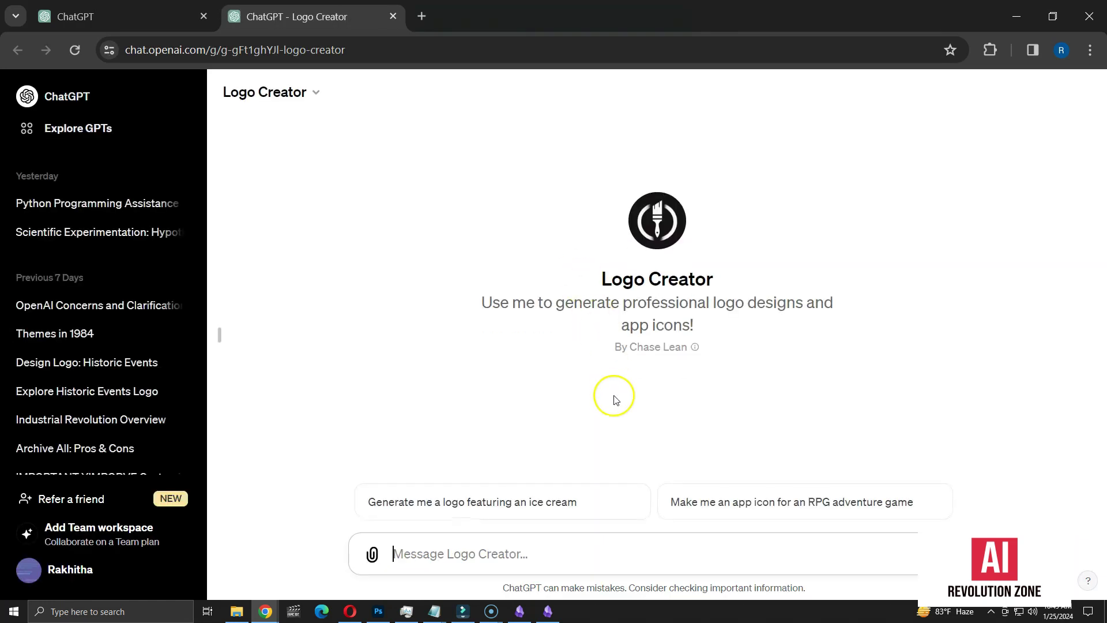
mouse_move(696, 349)
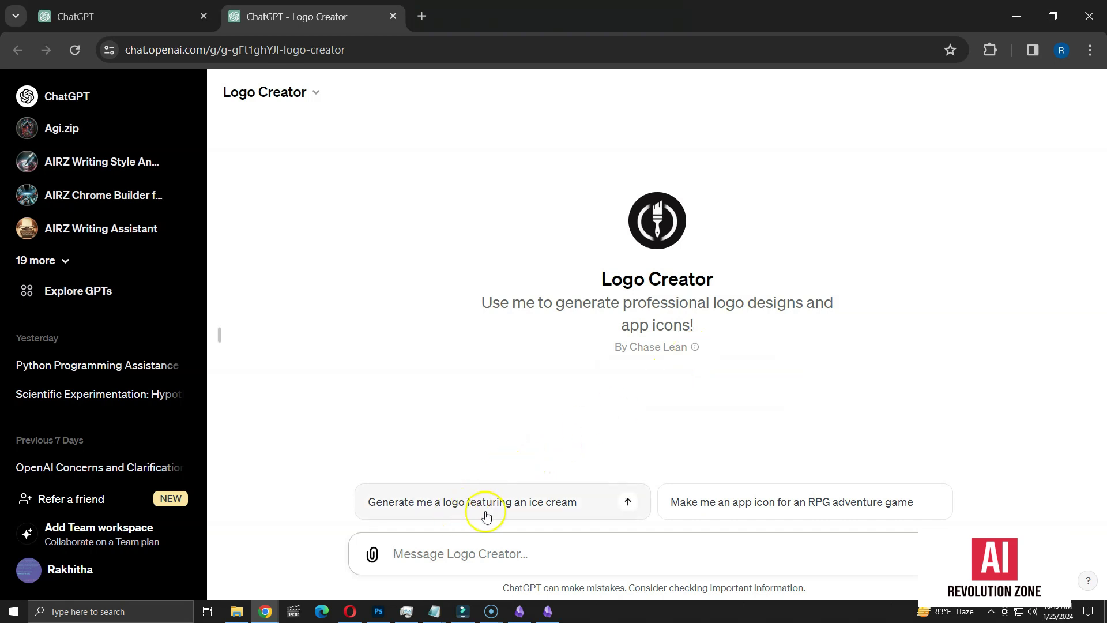
left_click(732, 513)
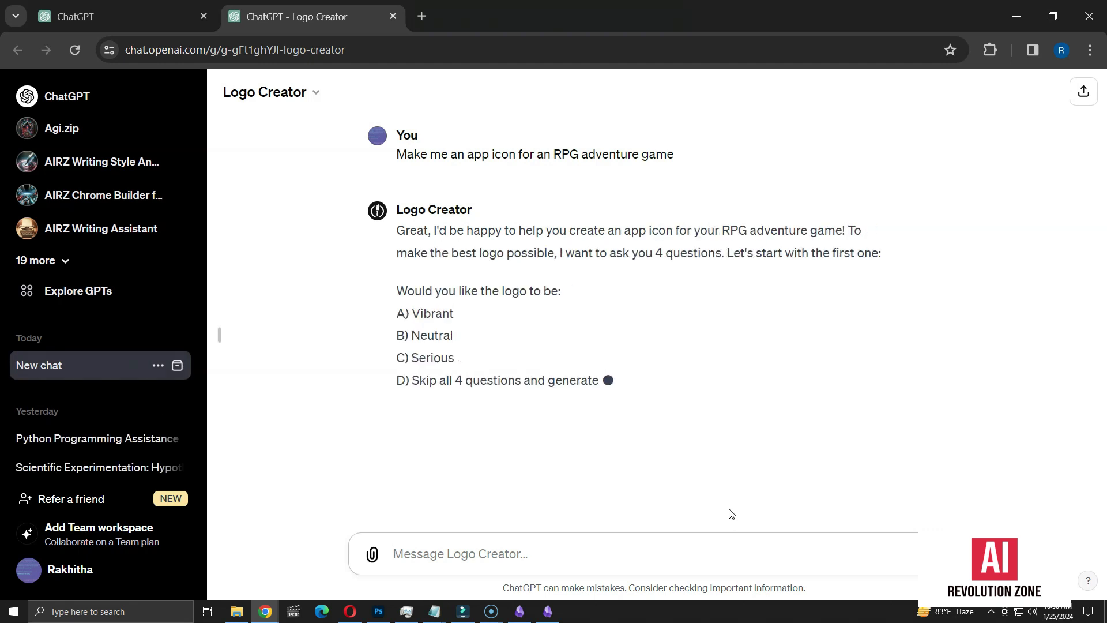
left_click(505, 347)
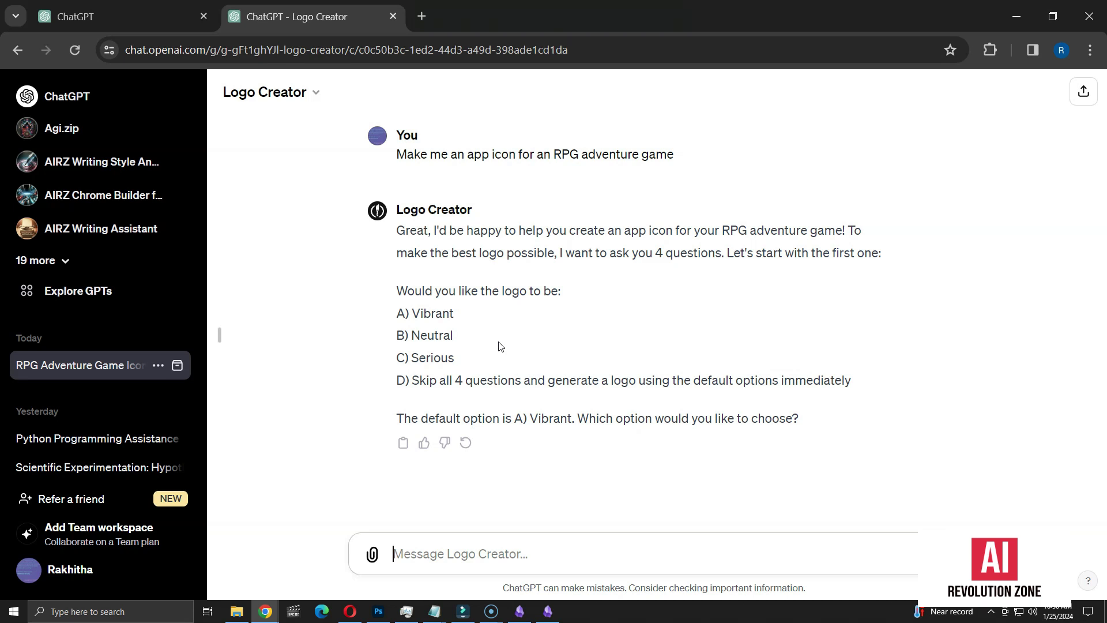
Answer Logo Creator with vibrant style, complexity 6, Green and Brown palette, and one design.
type("a")
key("Return")
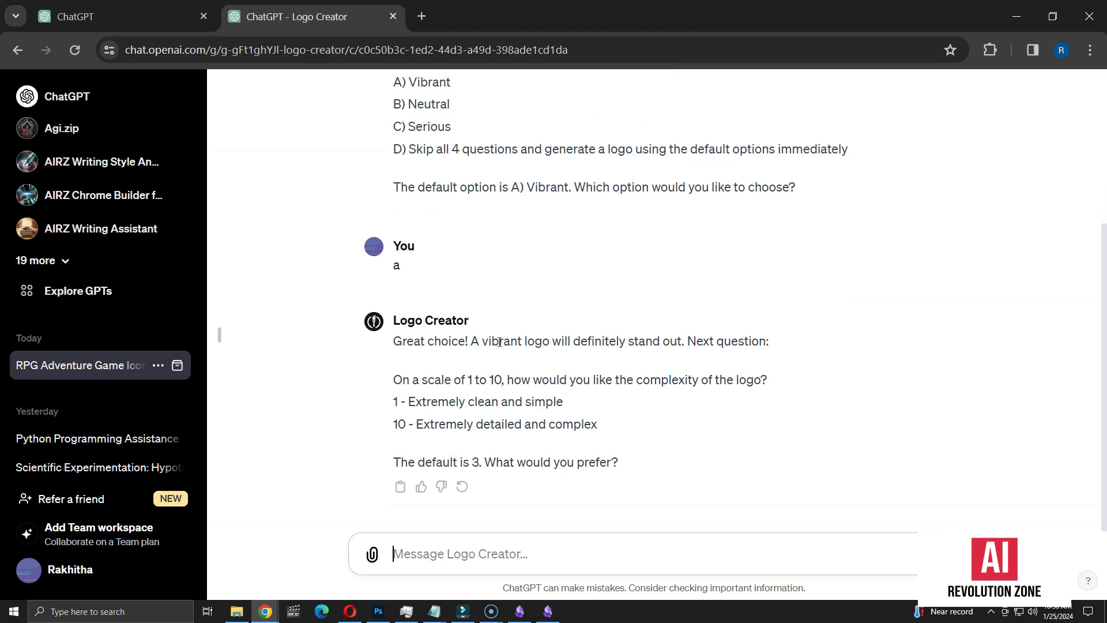
type("6")
key("Return")
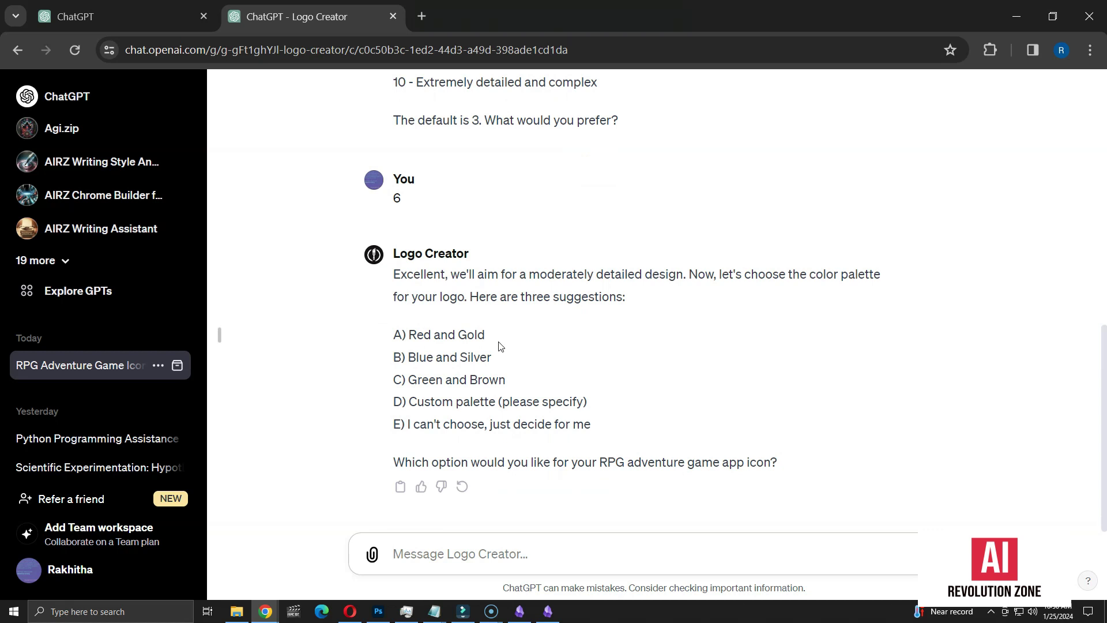
type("c")
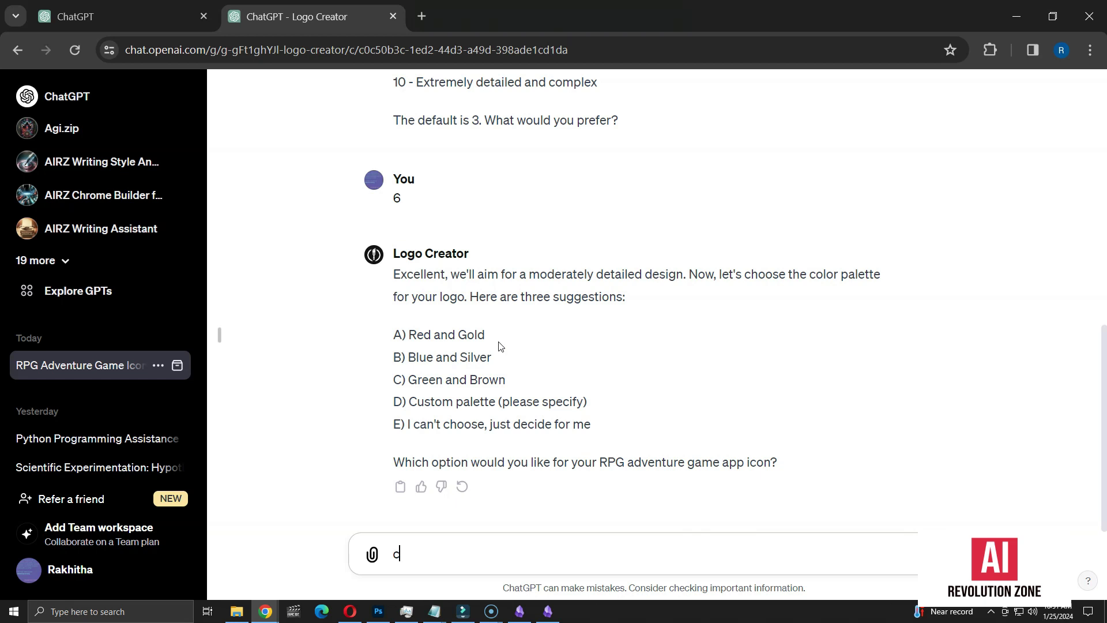
key("Return")
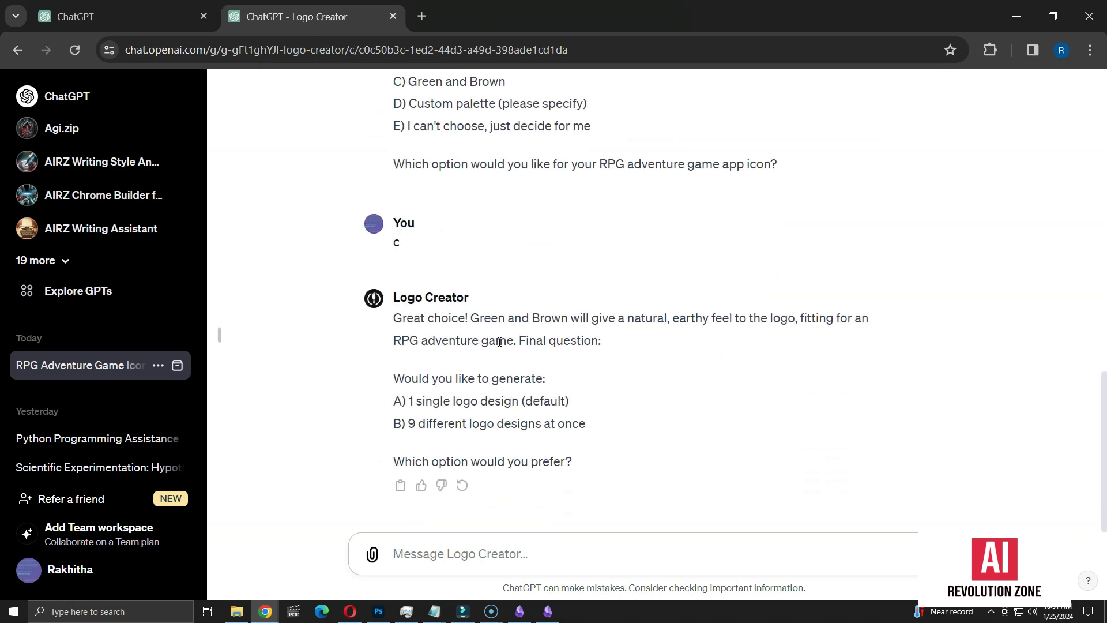
type("a")
key("Return")
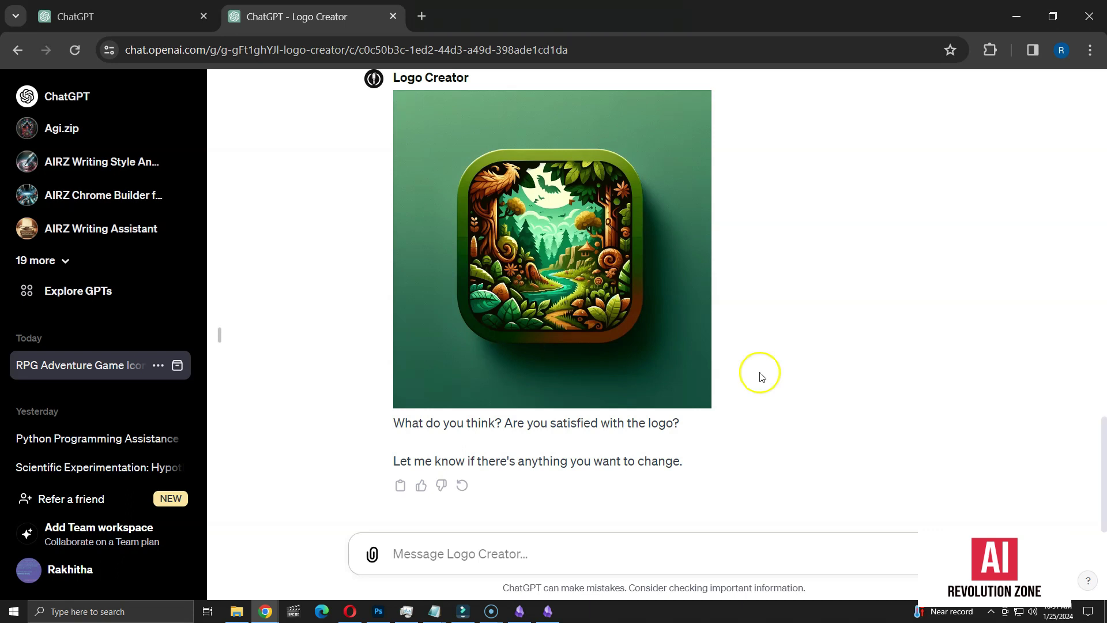
Edit the earlier complexity answer from 6 to 2 and resubmit it.
left_click_drag(1098, 437, 1094, 192)
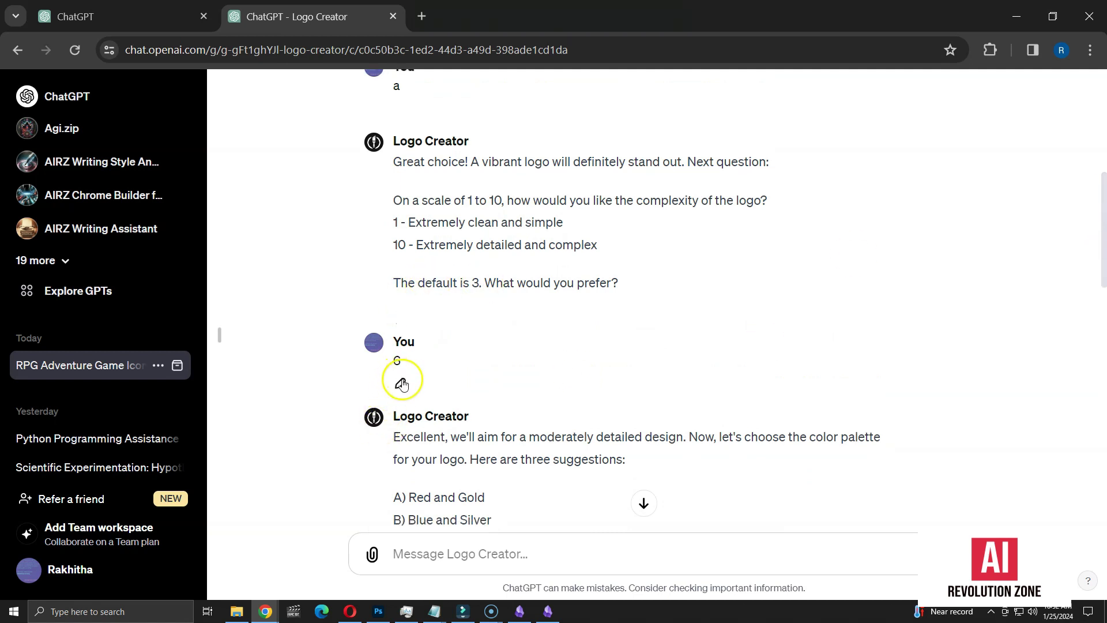
left_click(399, 382)
left_click_drag(403, 363, 386, 365)
type("2")
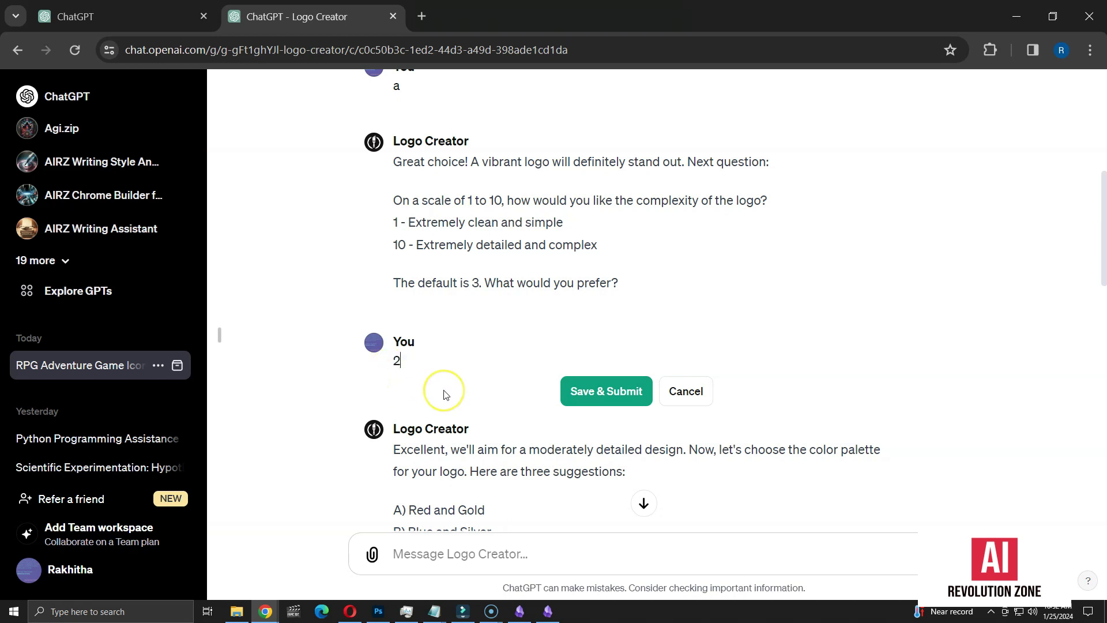
left_click(590, 393)
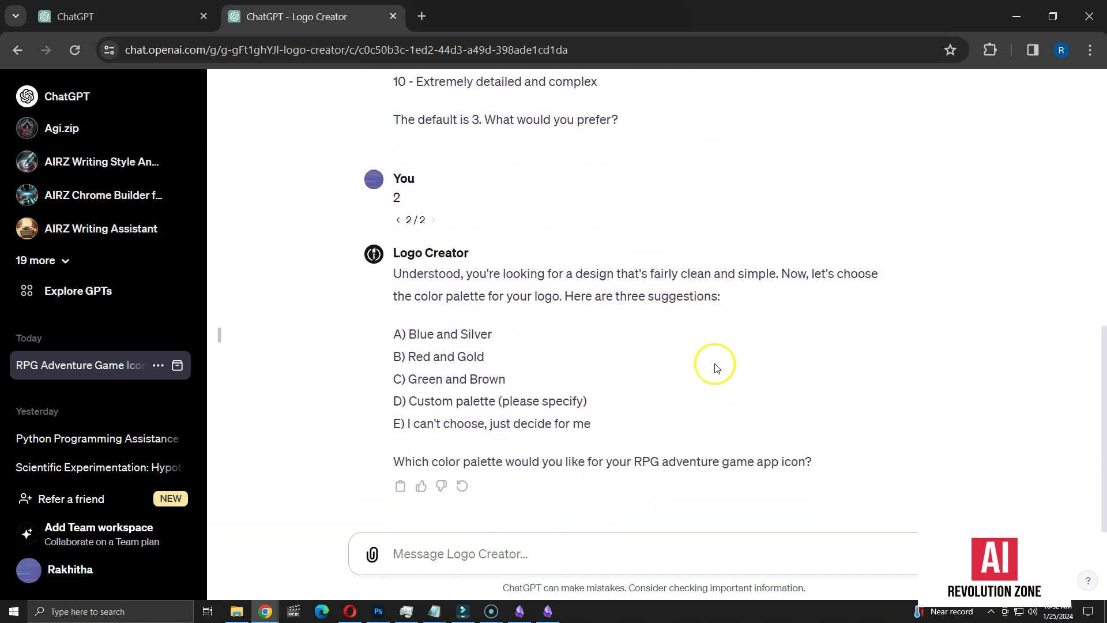
Re-choose the Green and Brown palette (c) and a single design (a).
left_click(441, 553)
type("c")
key("Return")
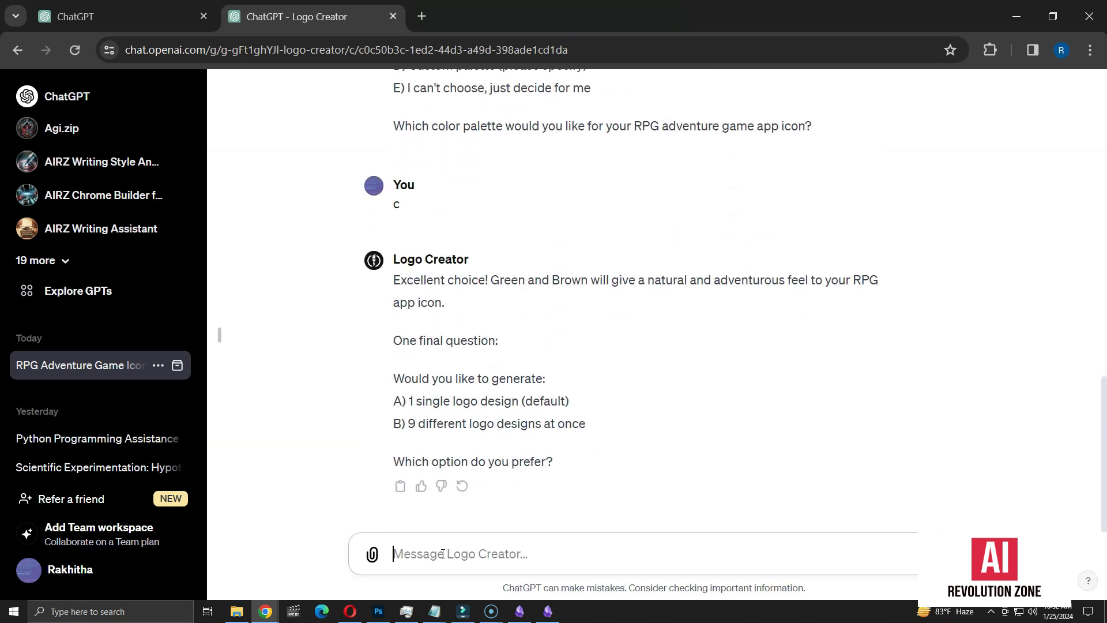
type("a")
key("Return")
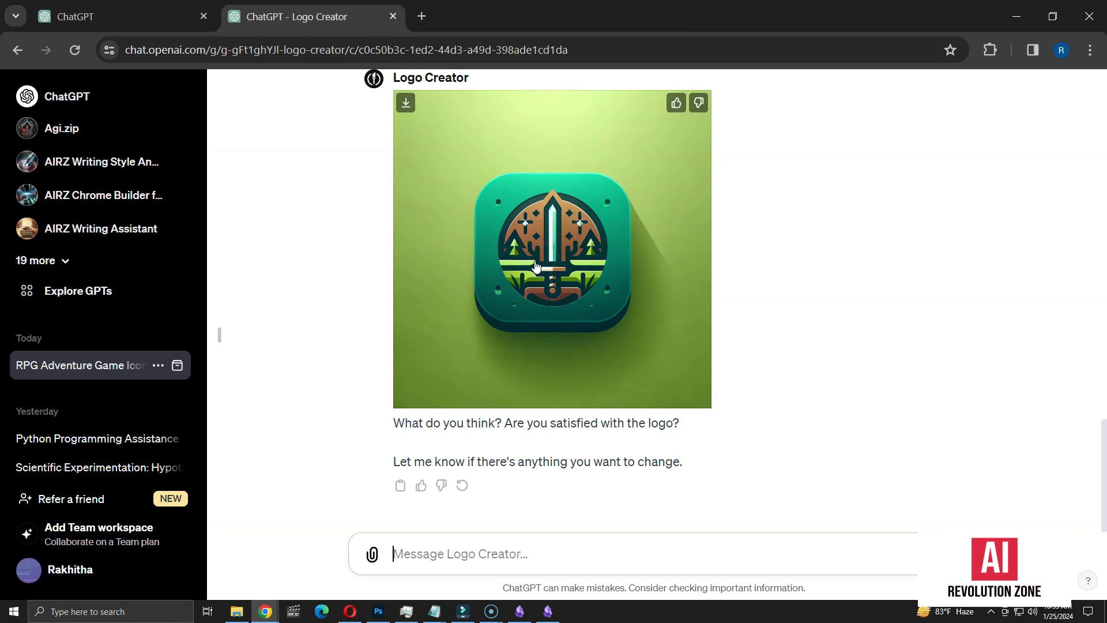
Change the design-count answer from 'a' to 'b' to request nine designs.
scroll(539, 264, "up", 5)
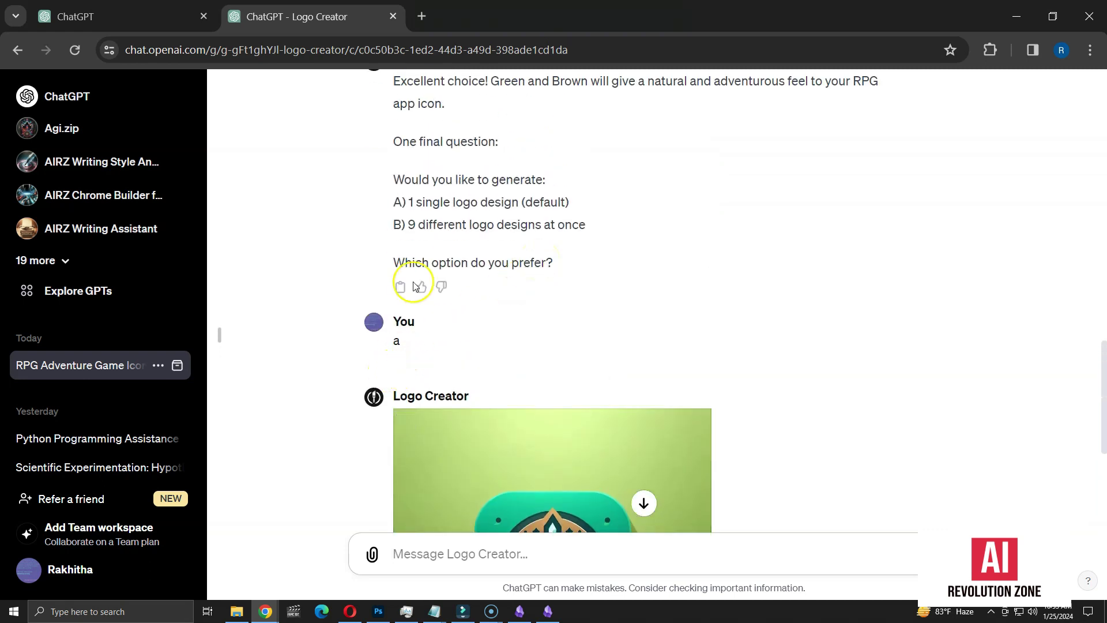
left_click(397, 358)
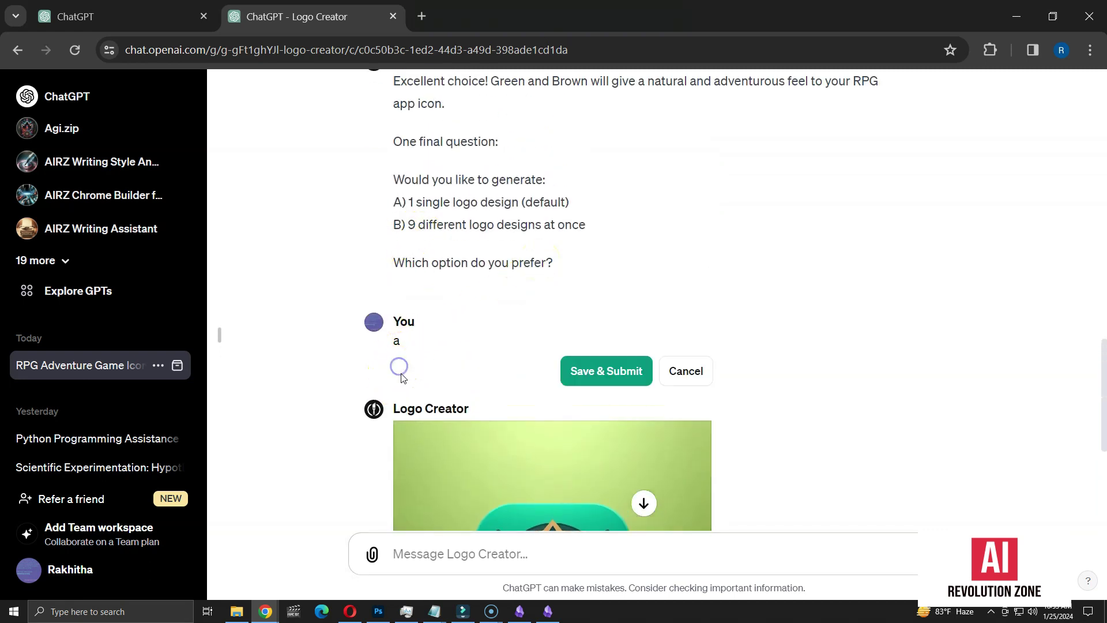
left_click_drag(406, 340, 372, 339)
type("b")
left_click(597, 379)
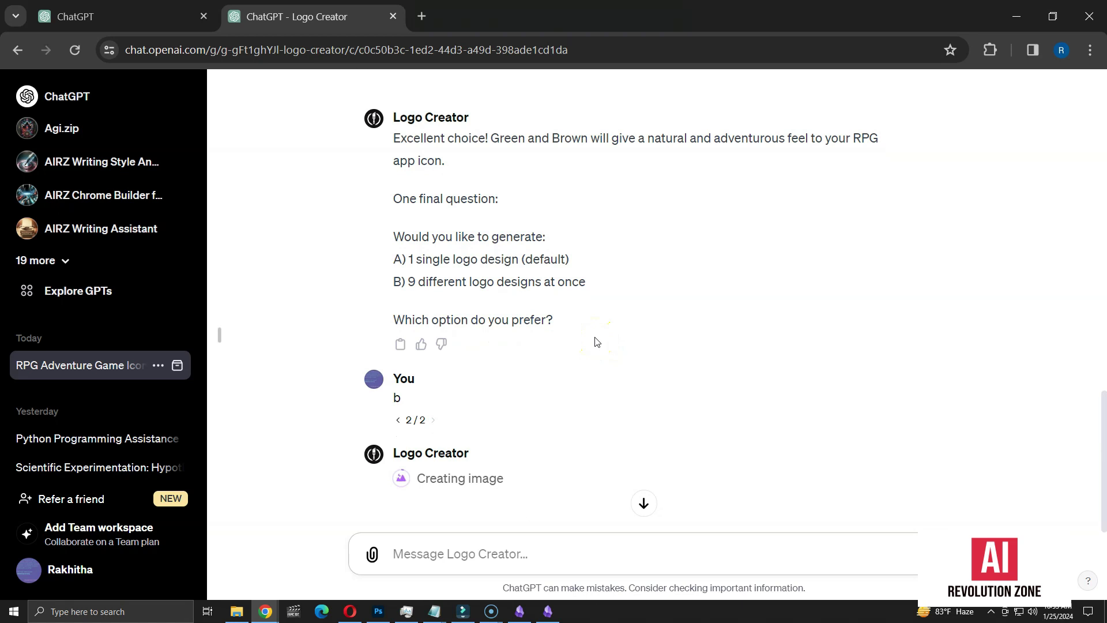
View the nine green-and-brown icon grid enlarged, then close it.
scroll(763, 285, "down", 5)
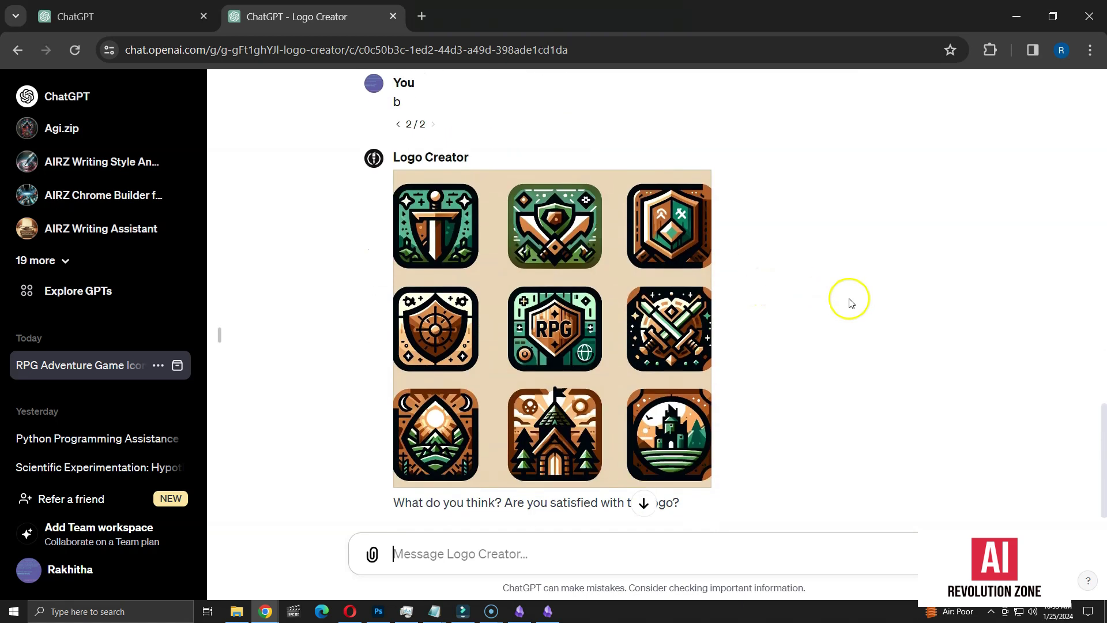
left_click(492, 303)
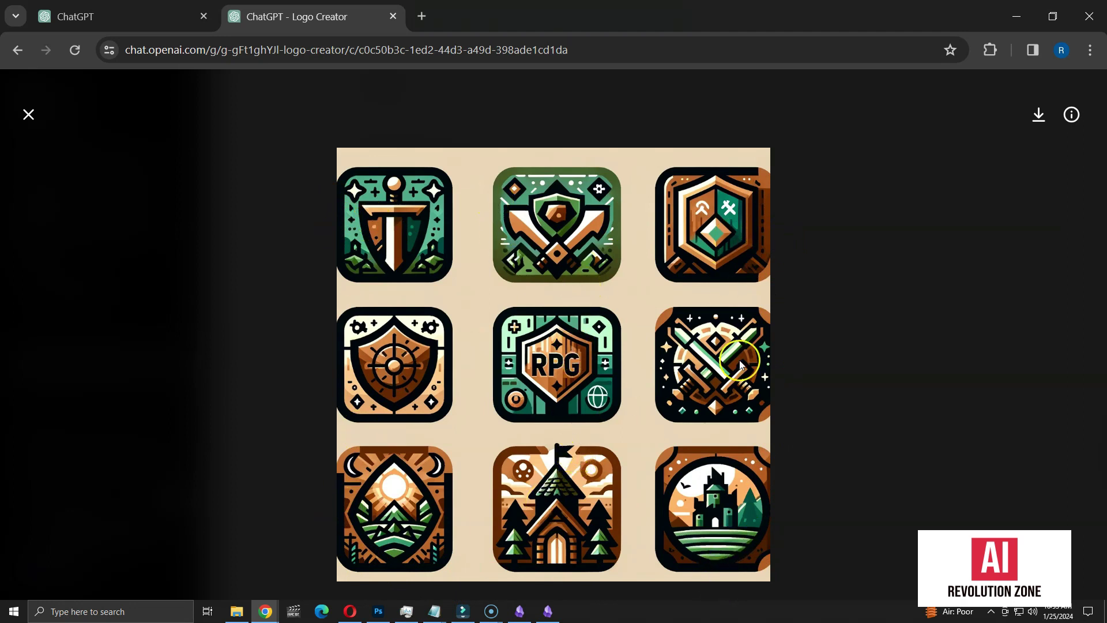
left_click(26, 113)
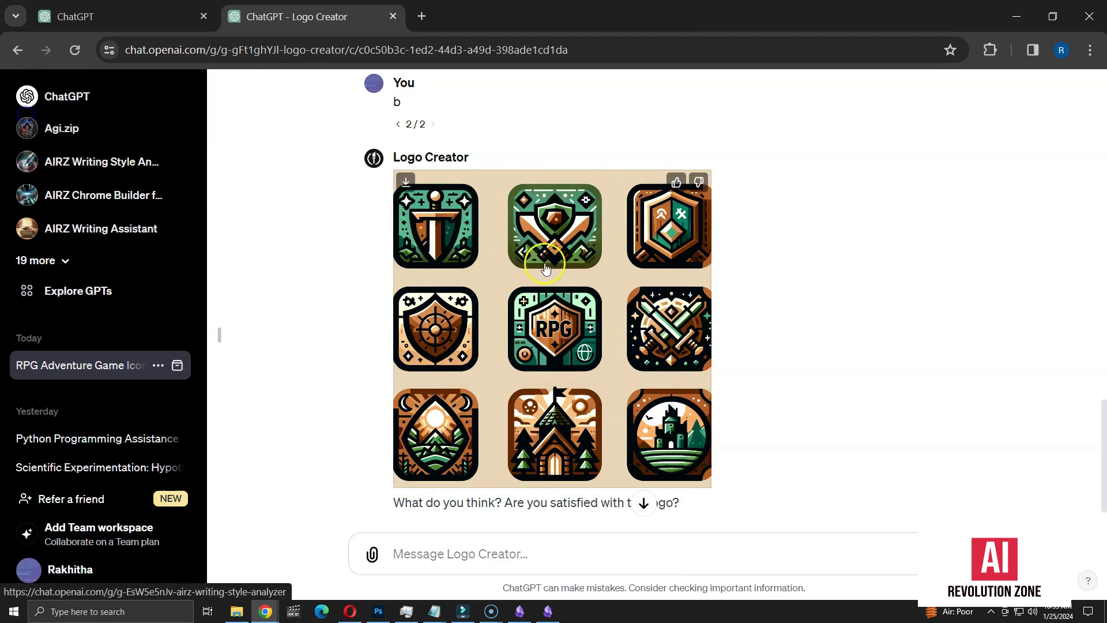
Switch back to the earlier version of the complexity answer.
scroll(583, 265, "up", 2)
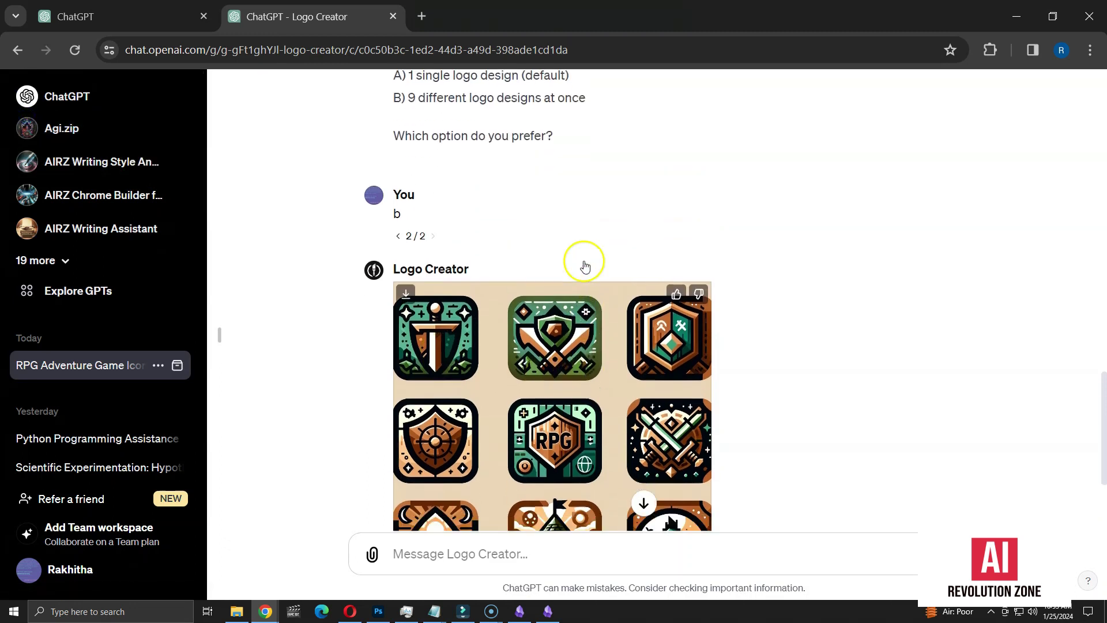
scroll(584, 266, "down", 1)
scroll(585, 265, "up", 3)
scroll(585, 265, "up", 1)
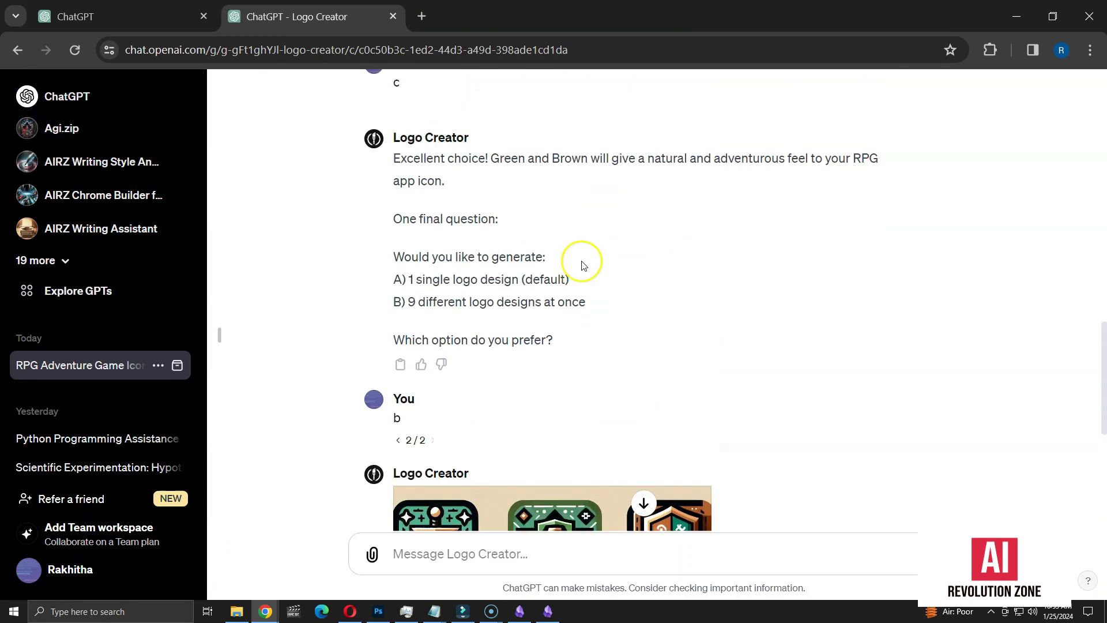
scroll(583, 265, "up", 8)
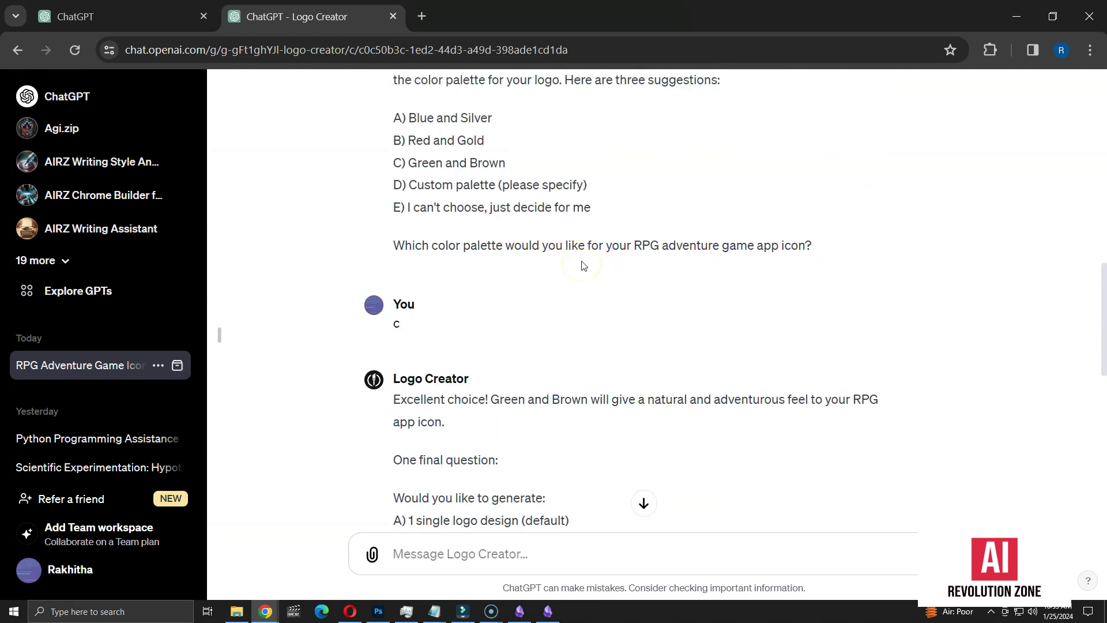
left_click(398, 239)
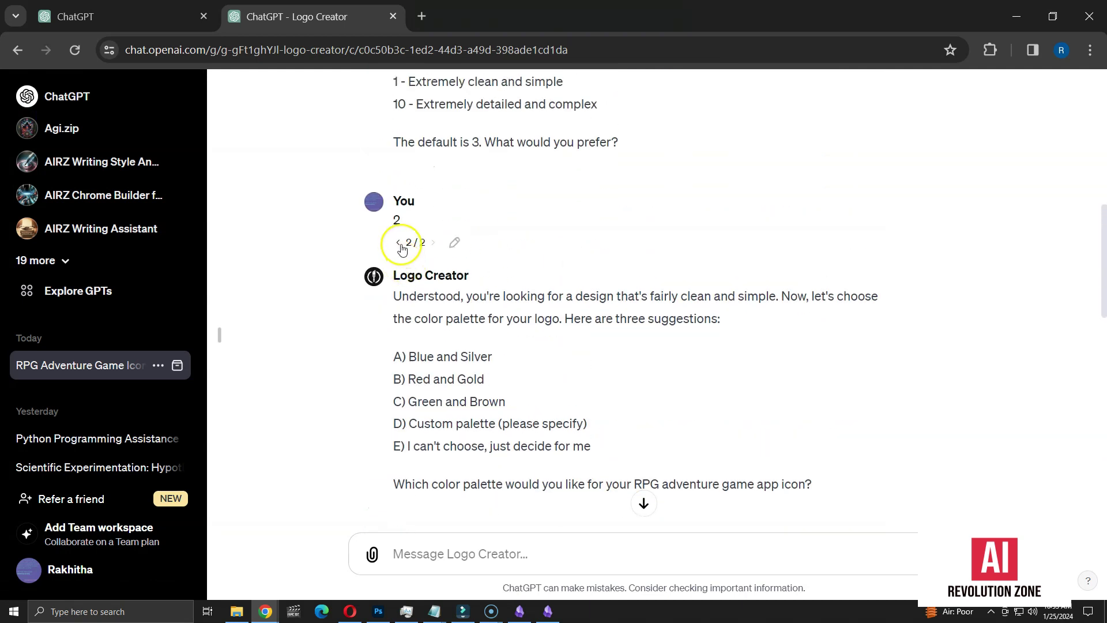
scroll(544, 255, "down", 9)
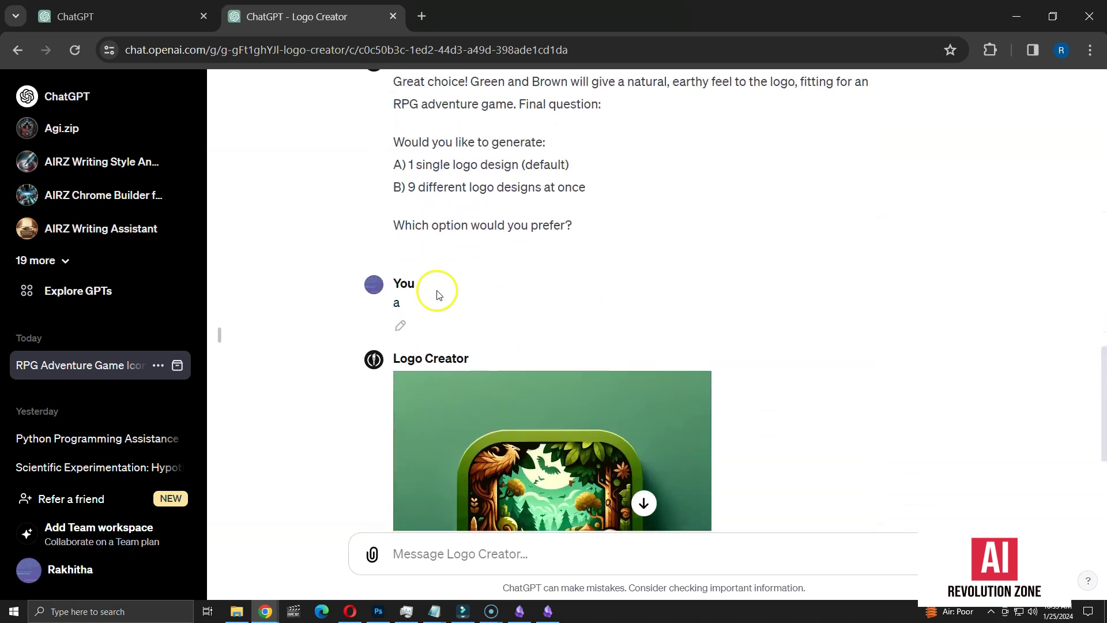
Change the design-count reply from 'a' to 'b' and view the nine-icon grid enlarged.
left_click(400, 326)
left_click_drag(401, 302, 371, 305)
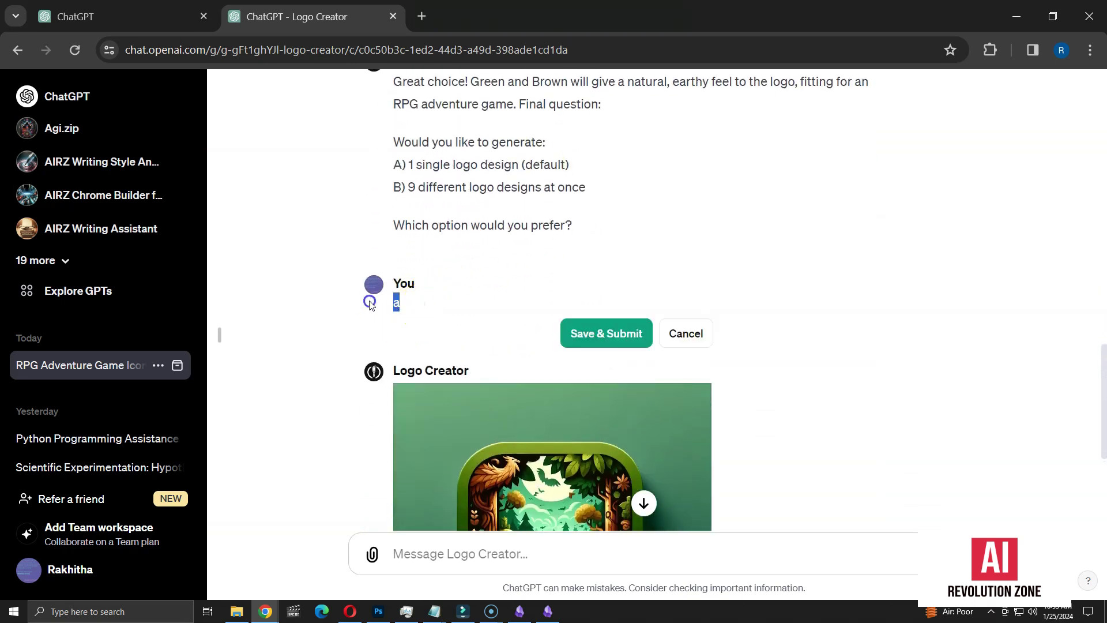
type("b")
left_click(626, 339)
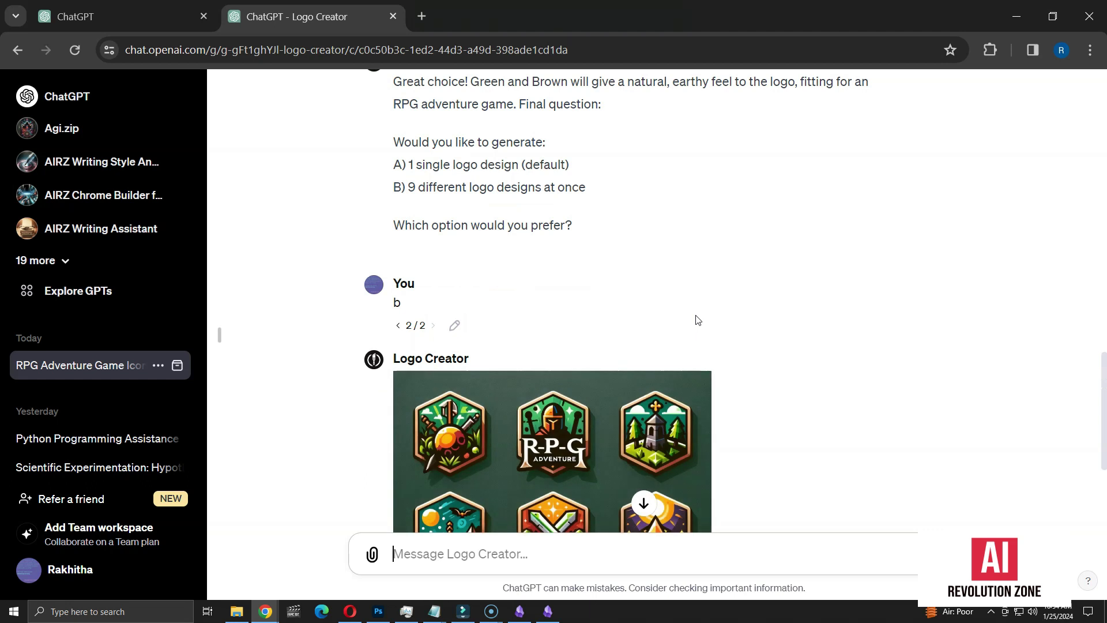
scroll(707, 314, "down", 4)
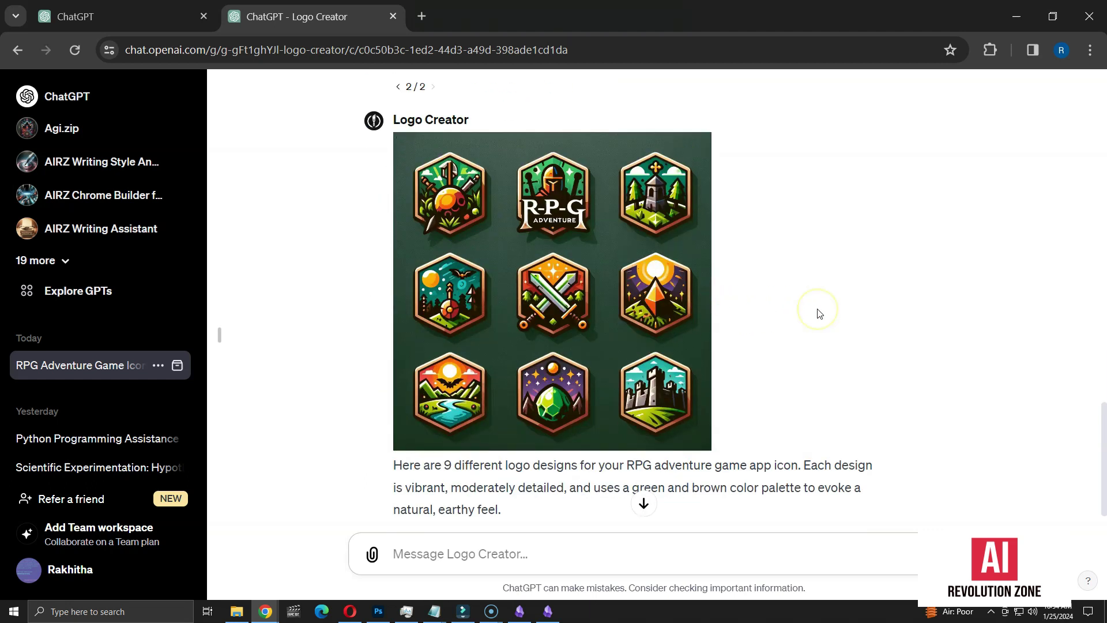
left_click(502, 267)
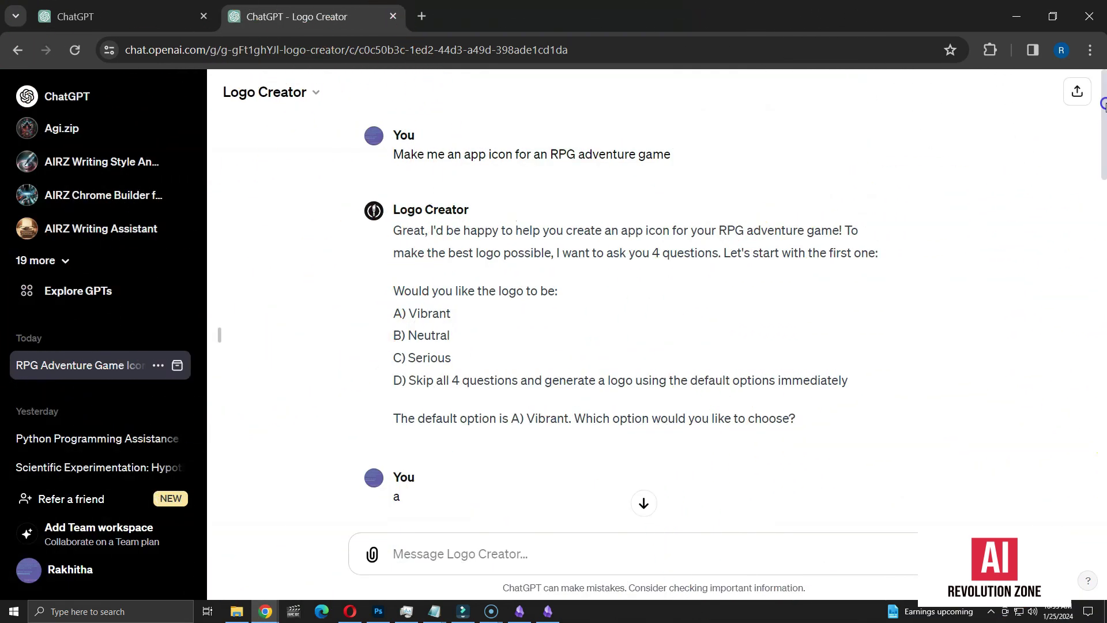
Start a new Logo Creator chat from the header menu.
double_click(288, 108)
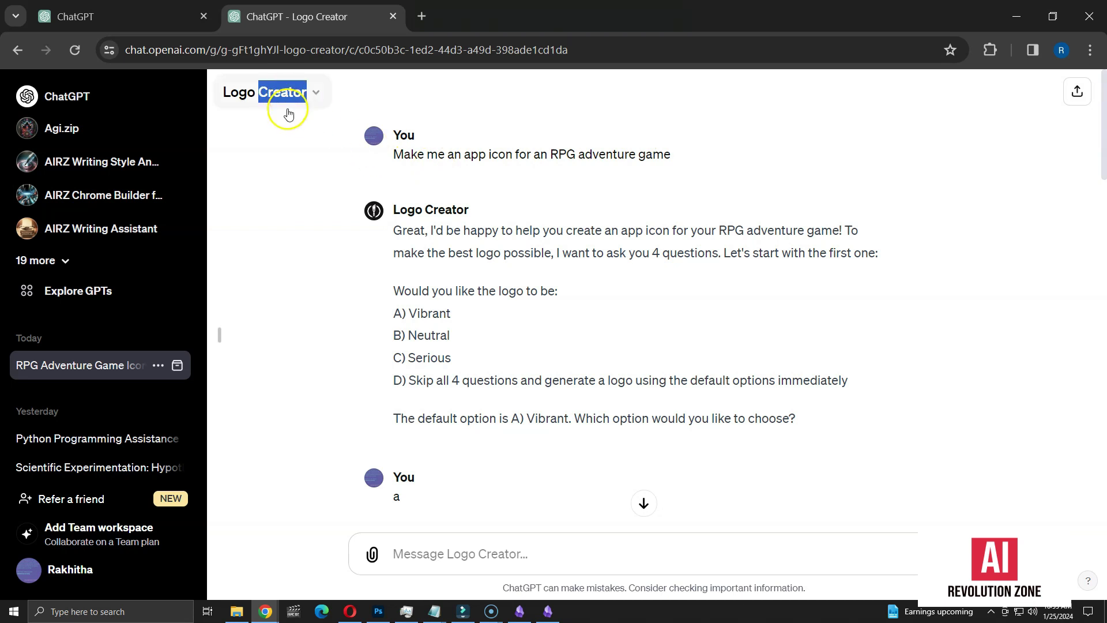
left_click(288, 110)
left_click(279, 140)
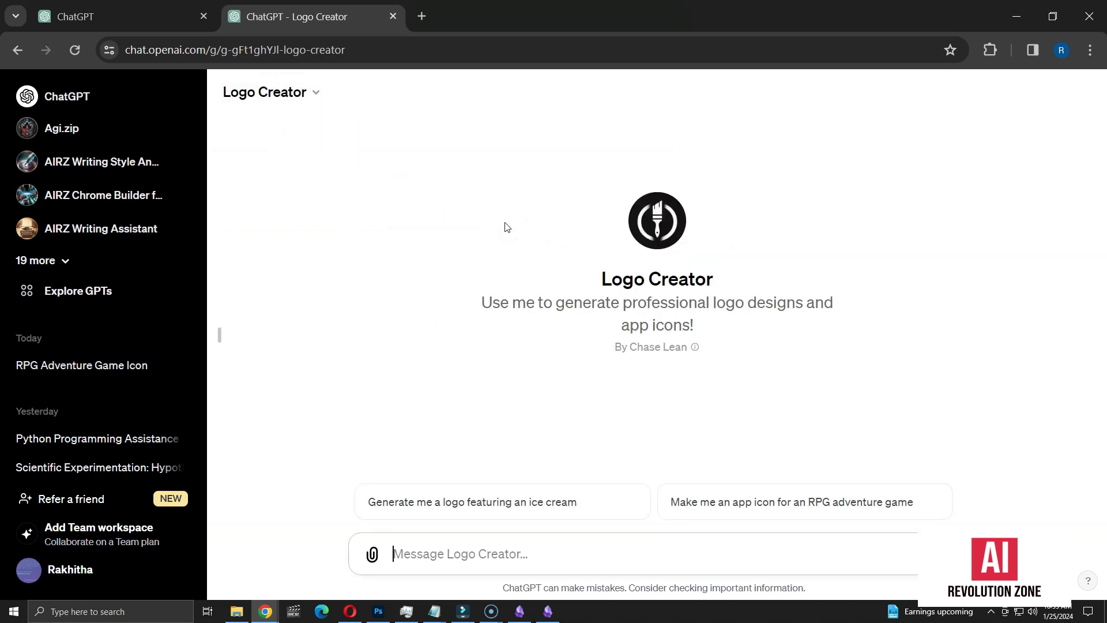
Request a 'logo for educational site that uses AI to teach' and reply 'd' to skip questions.
type("logo ")
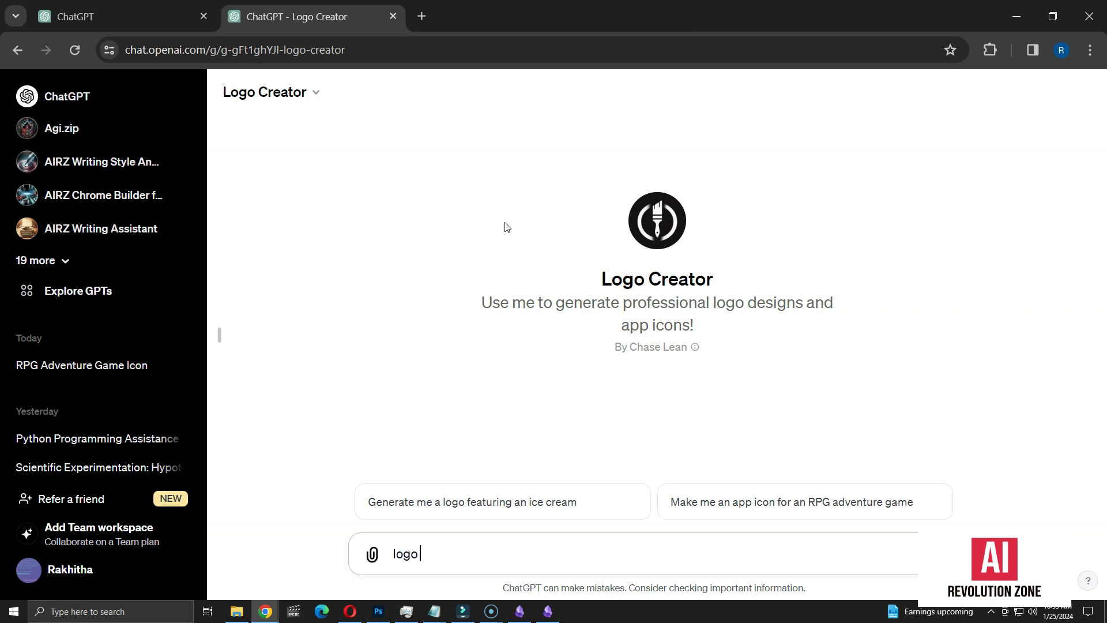
type("for educational site")
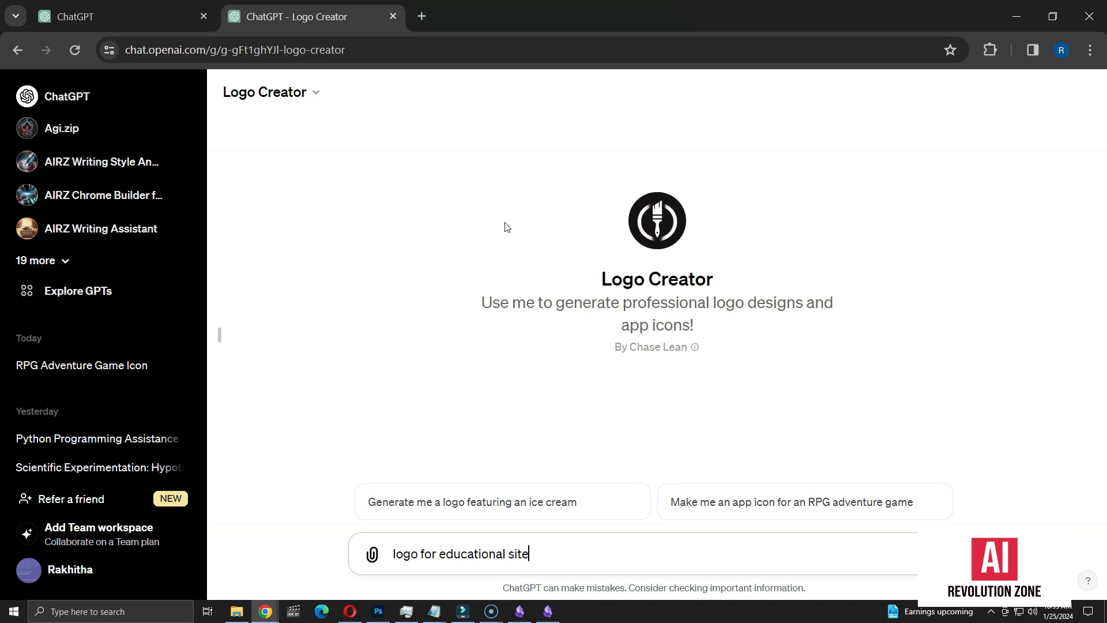
type(" that uses AI to teach")
key("Return")
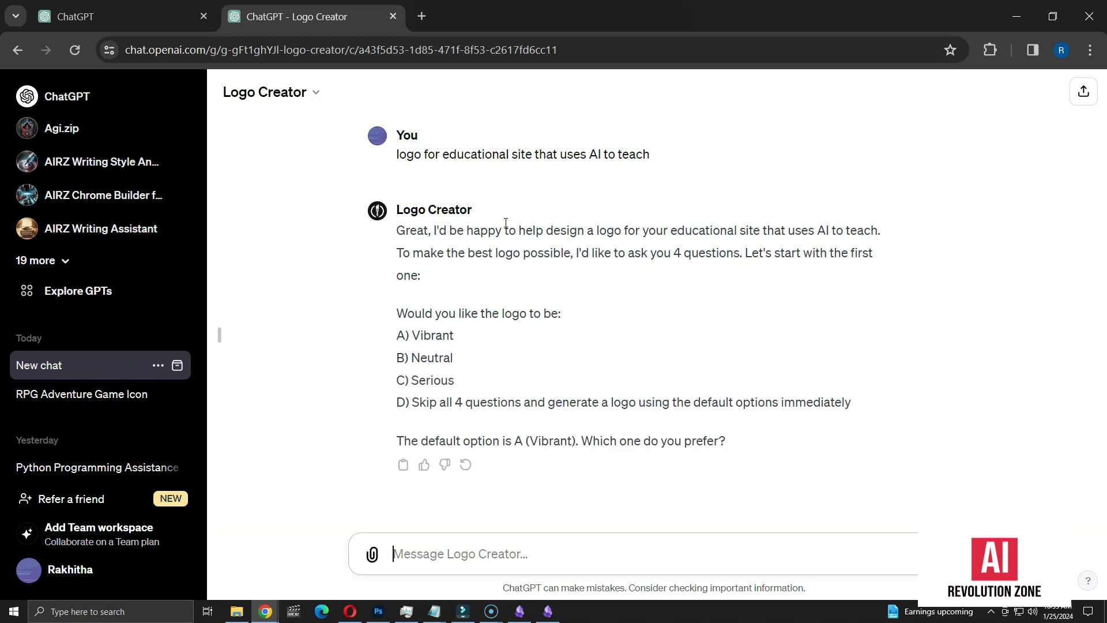
type("d")
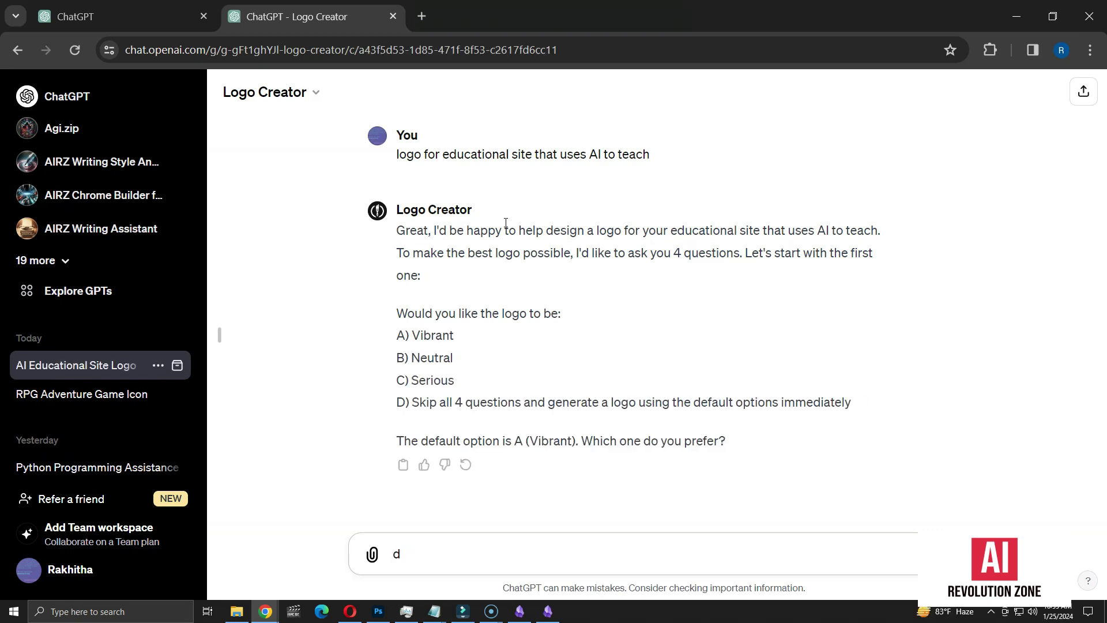
key("Return")
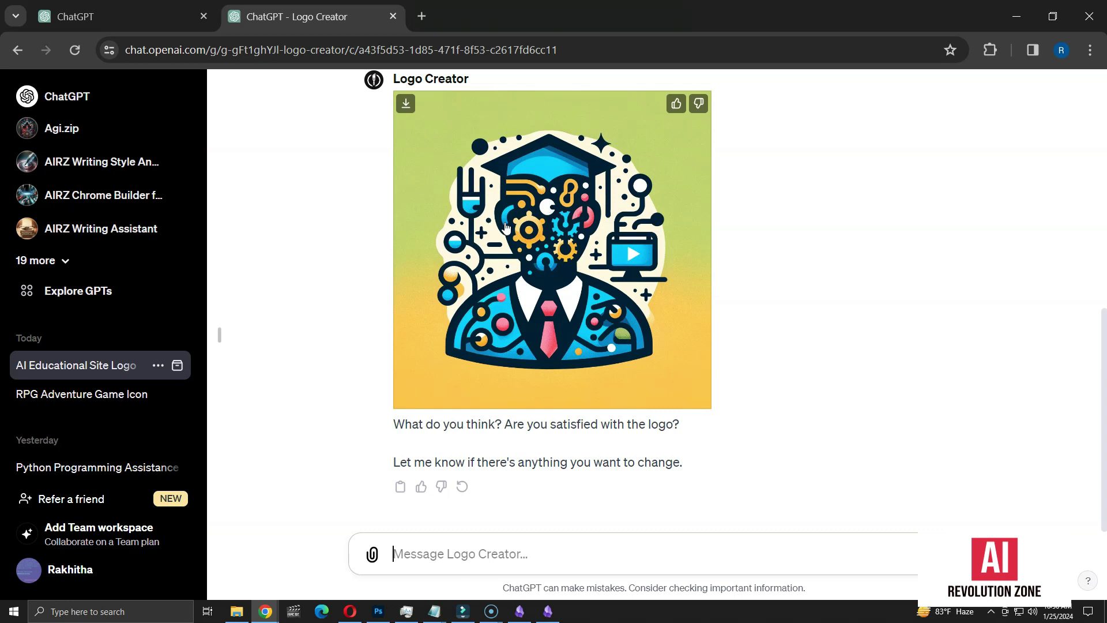
Ask for more logos, answering complexity 7, palette E (Logo Creator's choice), and a single design.
type("more")
key("Return")
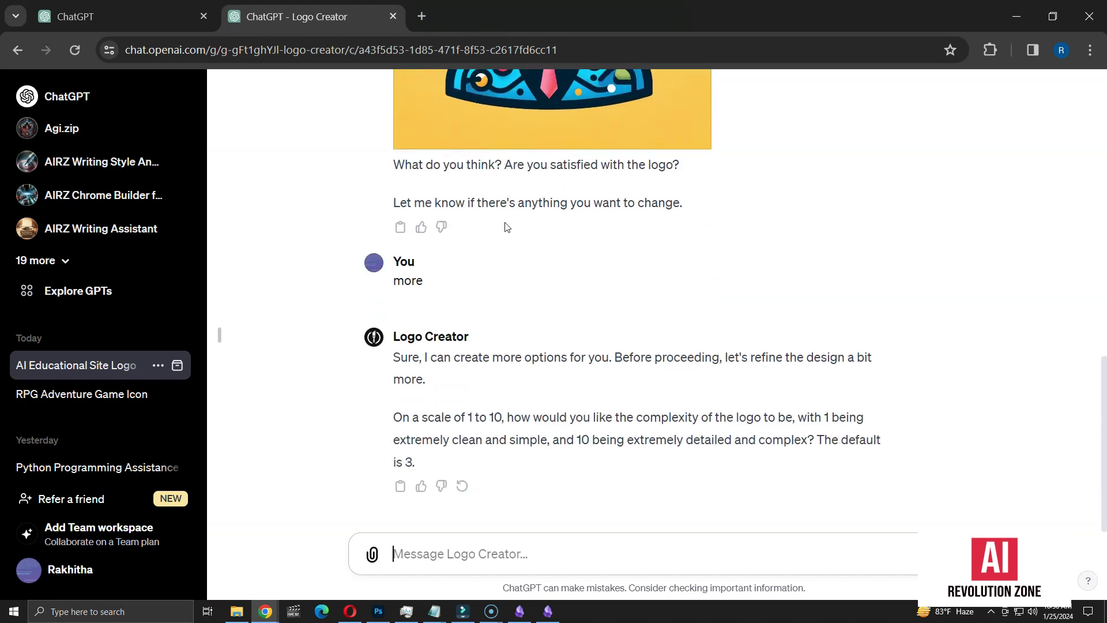
type("7")
key("Return")
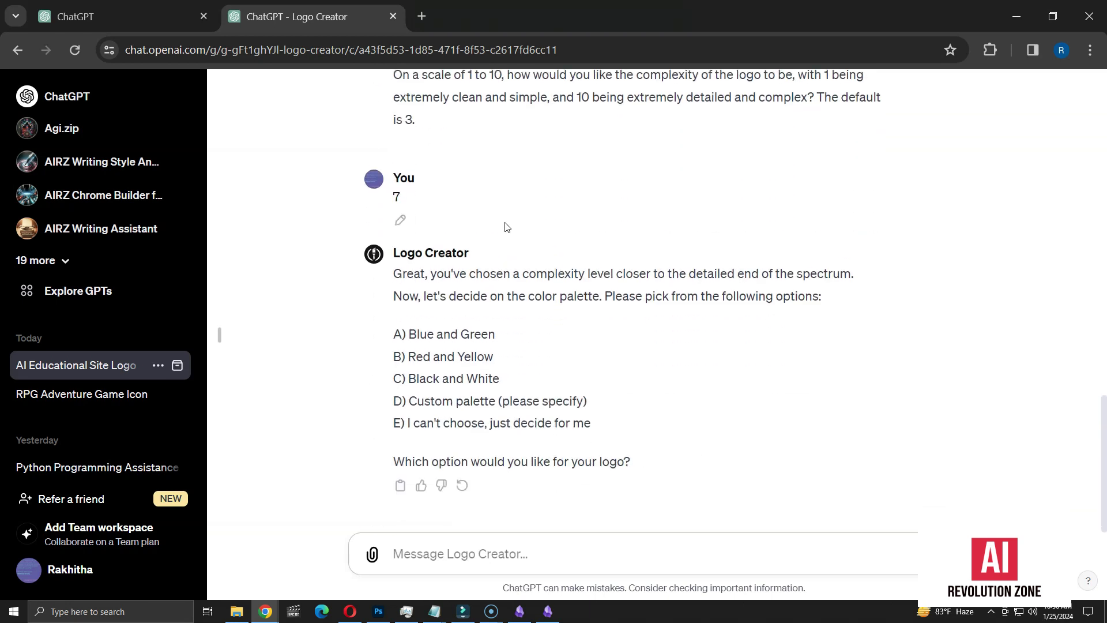
type("E")
key("Return")
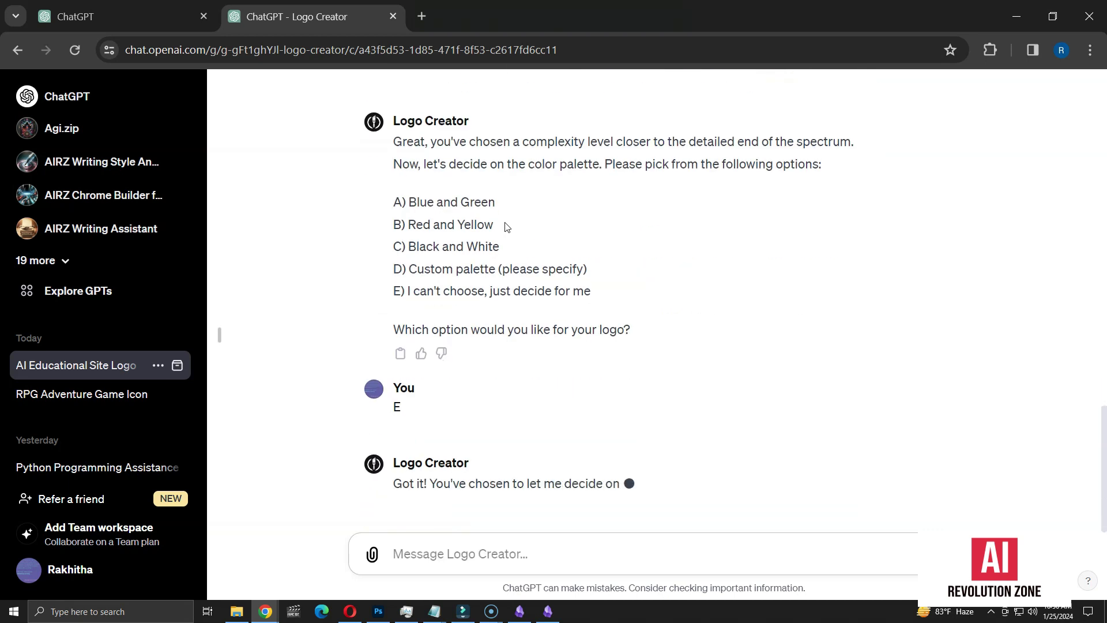
type("a")
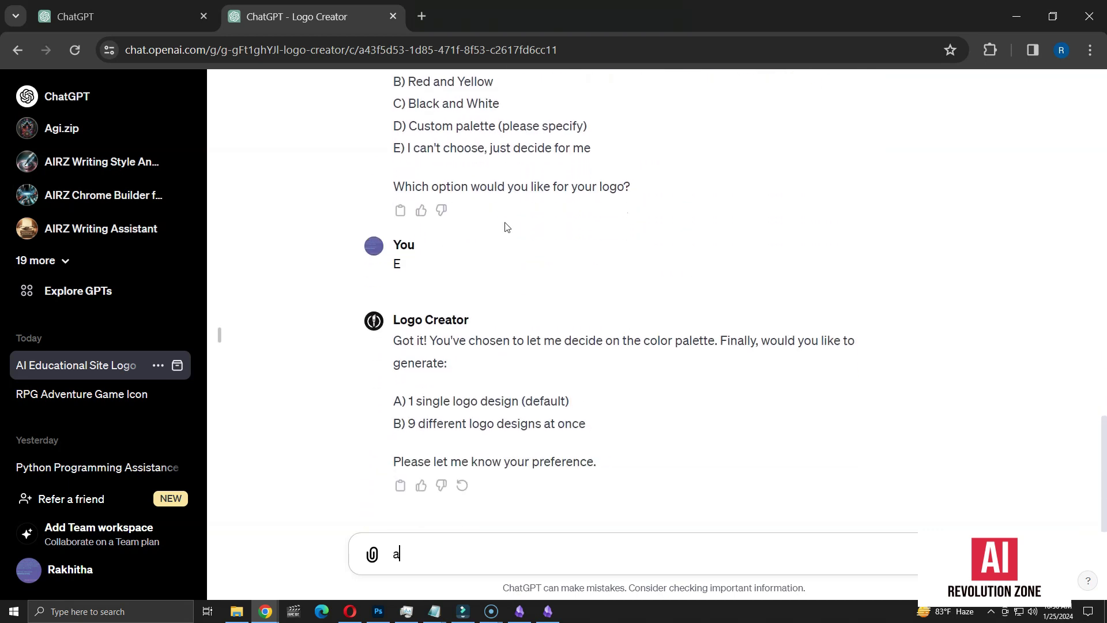
key("Return")
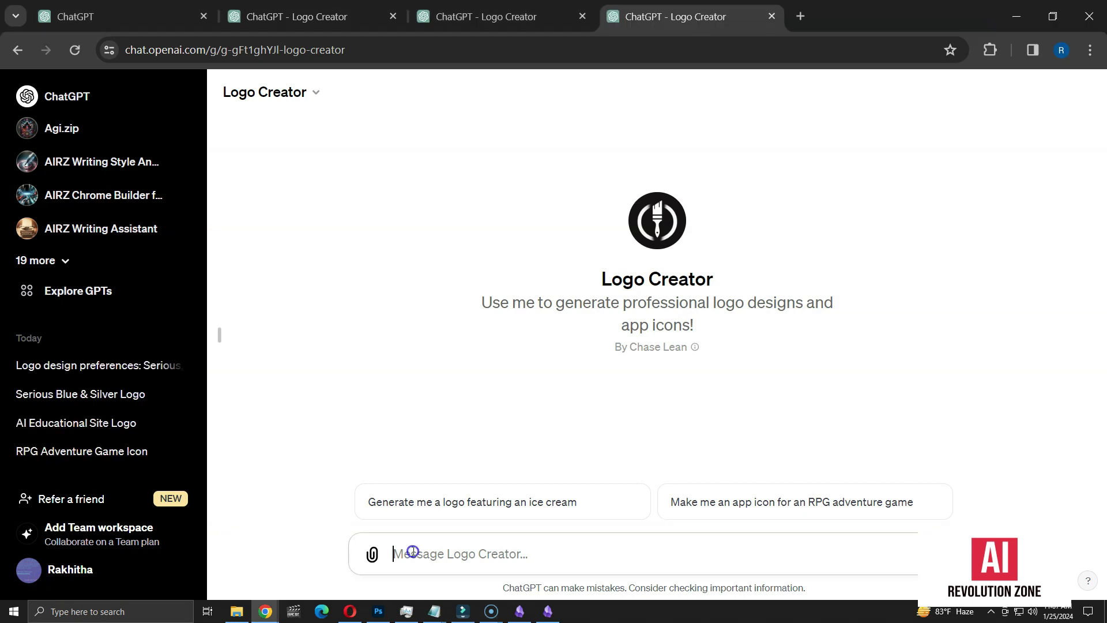
Paste and send the saved preferences prompt: Serious, complexity 6, Blue and Silver, one design.
left_click(408, 550)
type("Use my preferences for each request for creating a logo. My preferences are :  1. Would you like the logo to be: Serious 2. On a scale of 1 to 10, how would you like the complexity of the logo? : 6 3. color palette for your logo : Blue and Silver 4. Would you like to generate: 1 single logo design  Don't ask me any questions for preferences. Use these preferences as answers to your questions")
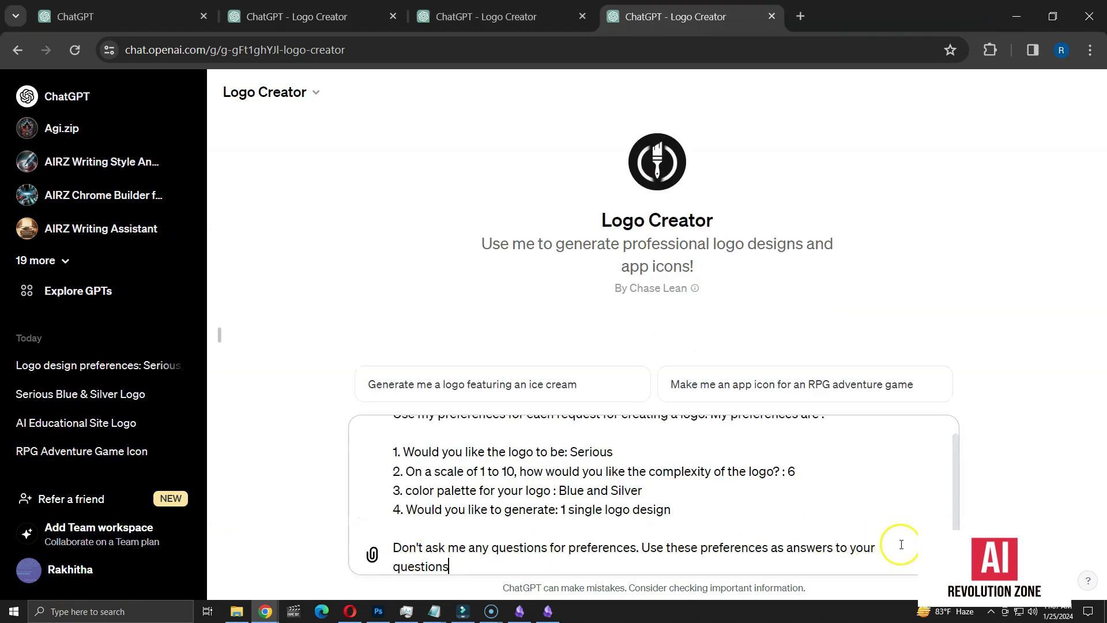
scroll(904, 478, "up", 2)
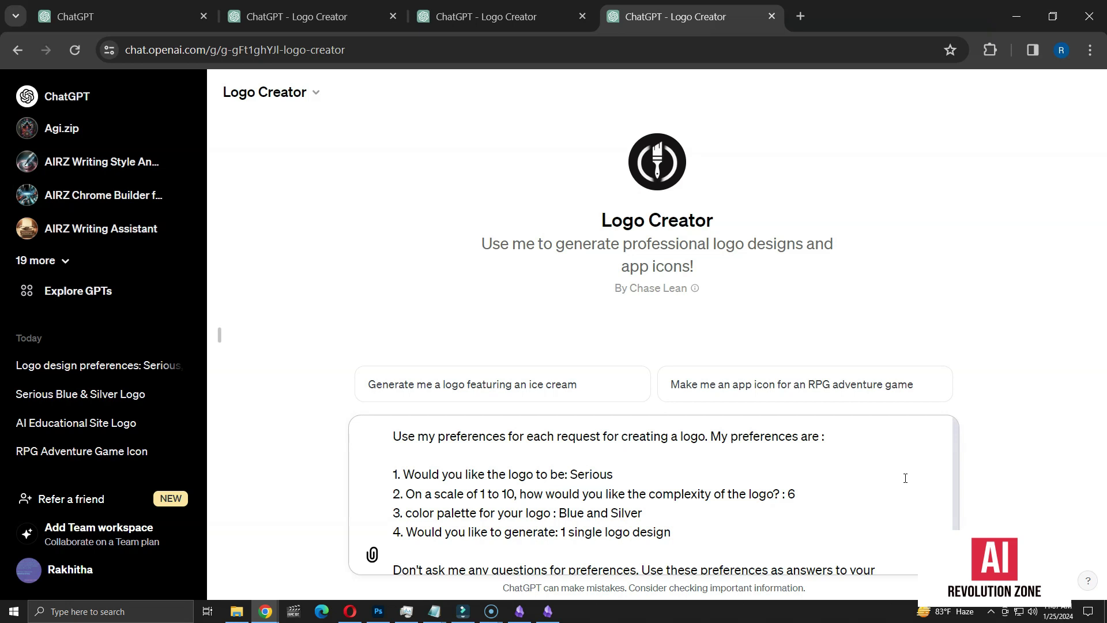
scroll(906, 477, "down", 1)
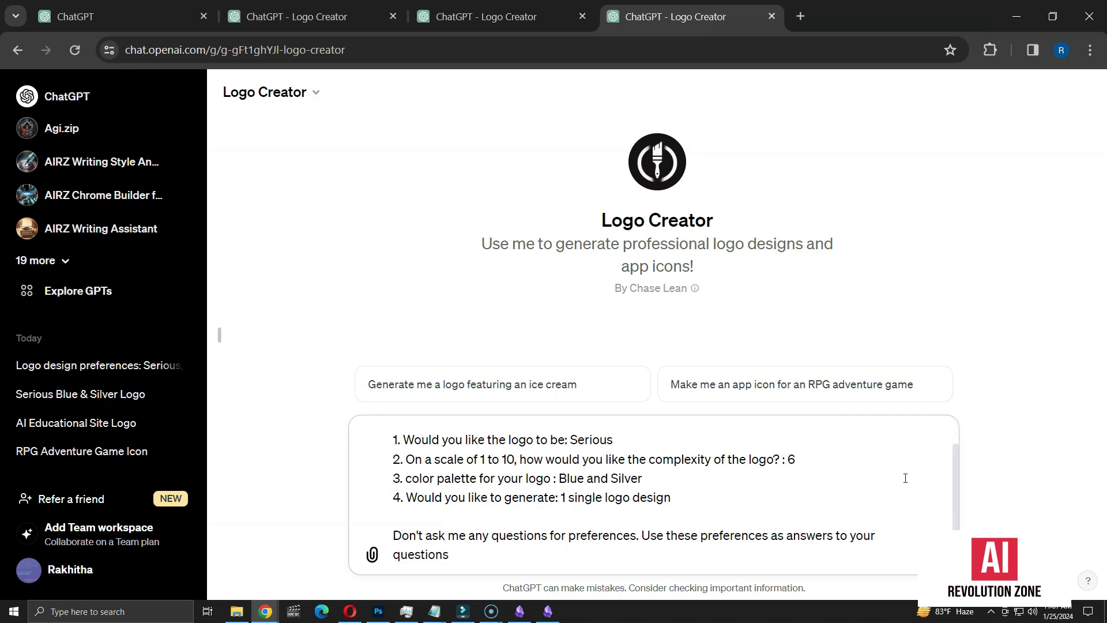
left_click(807, 502)
key("Return")
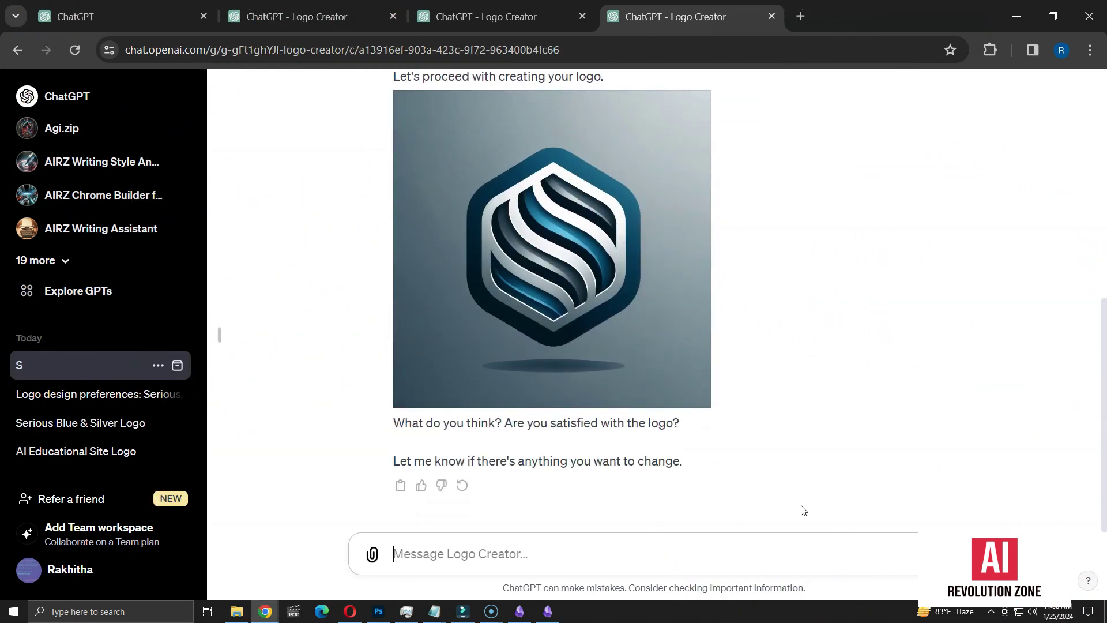
Request a 'logo for childrens coding app', then reply 'use my preferences given above'.
type("l")
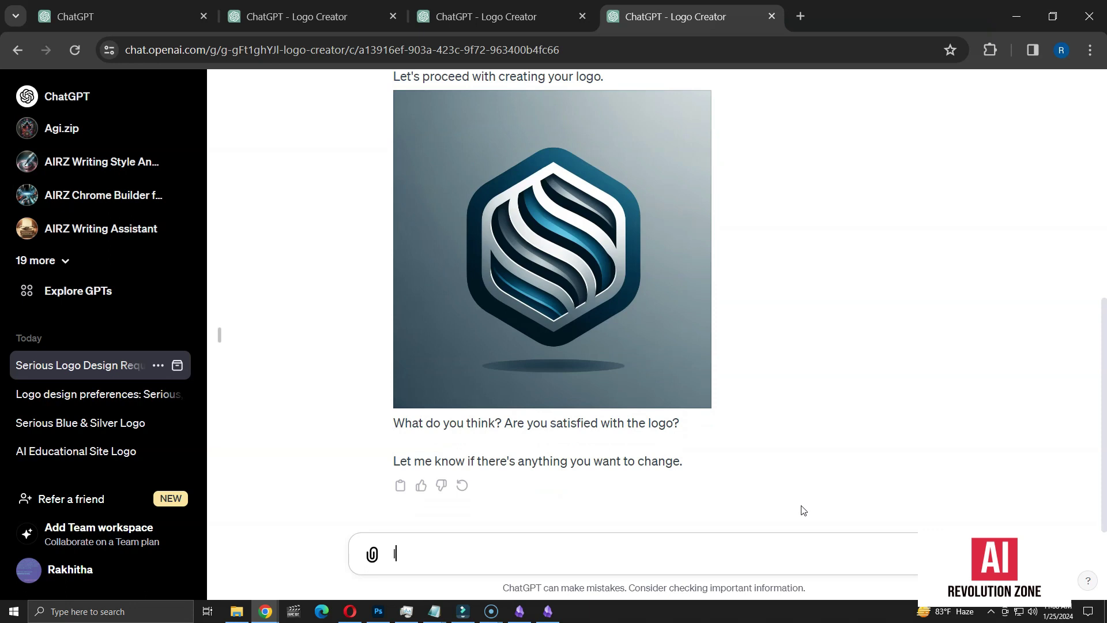
type("ogo for childrens ")
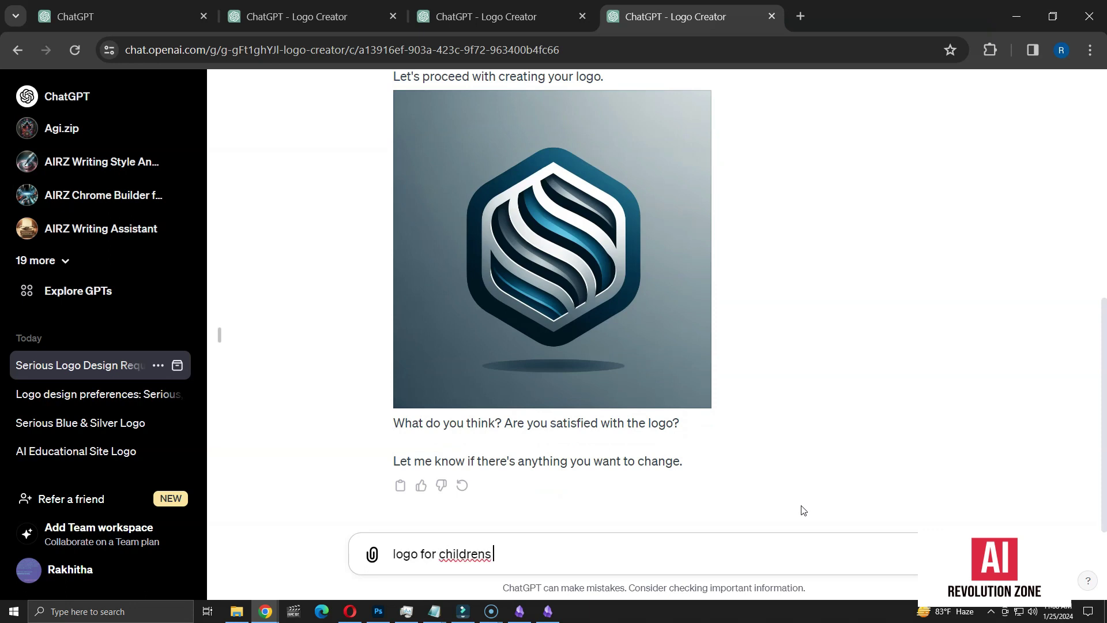
type("coding app")
key("Return")
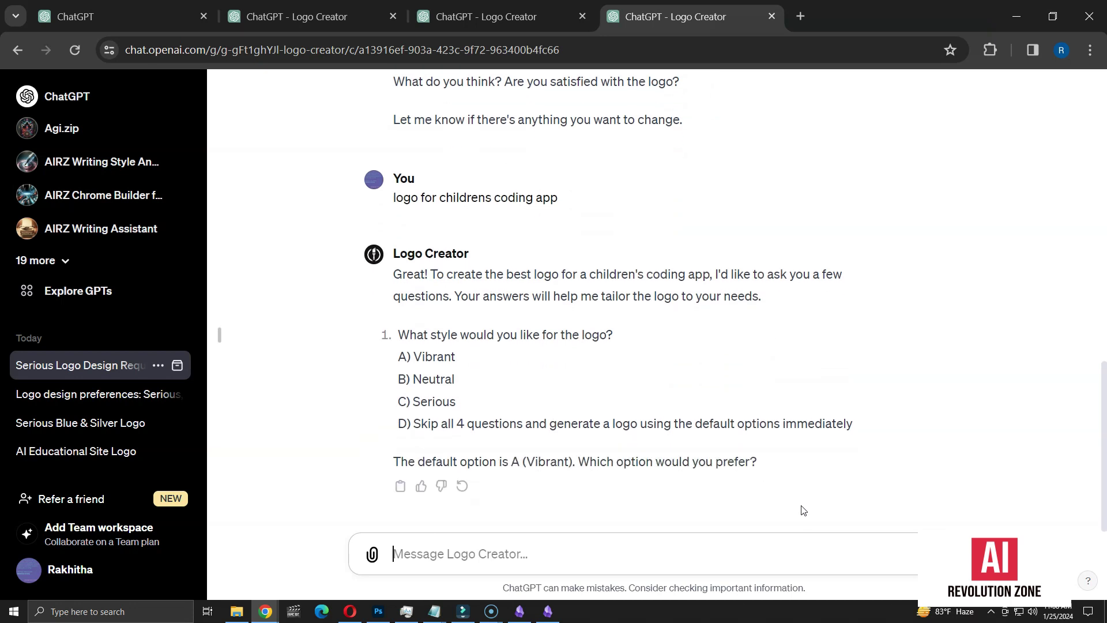
type("use ")
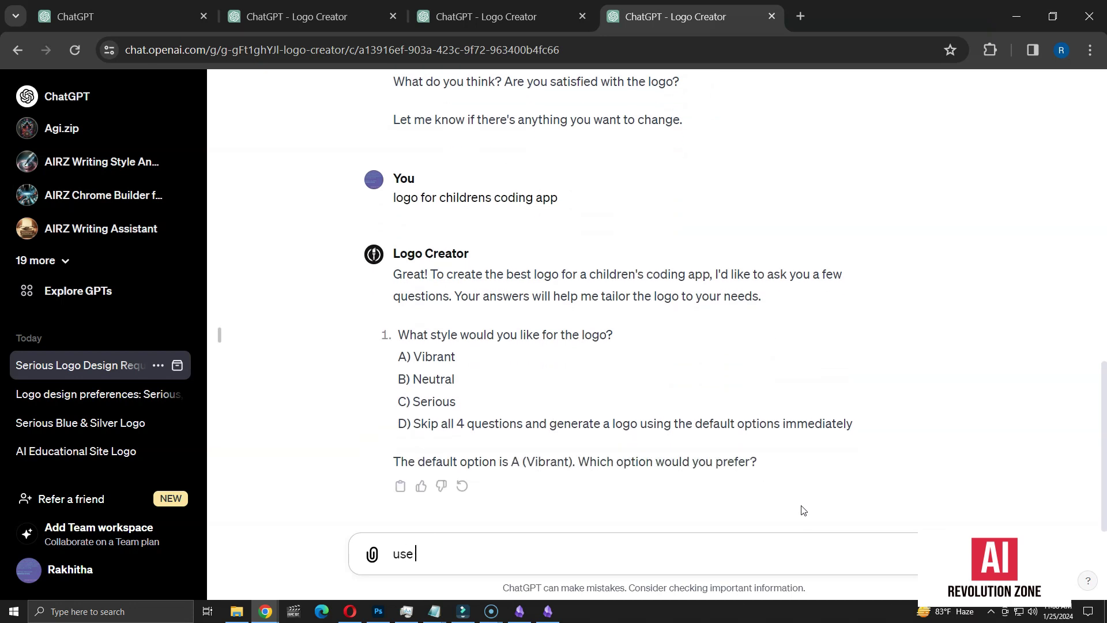
type("my preferences given above")
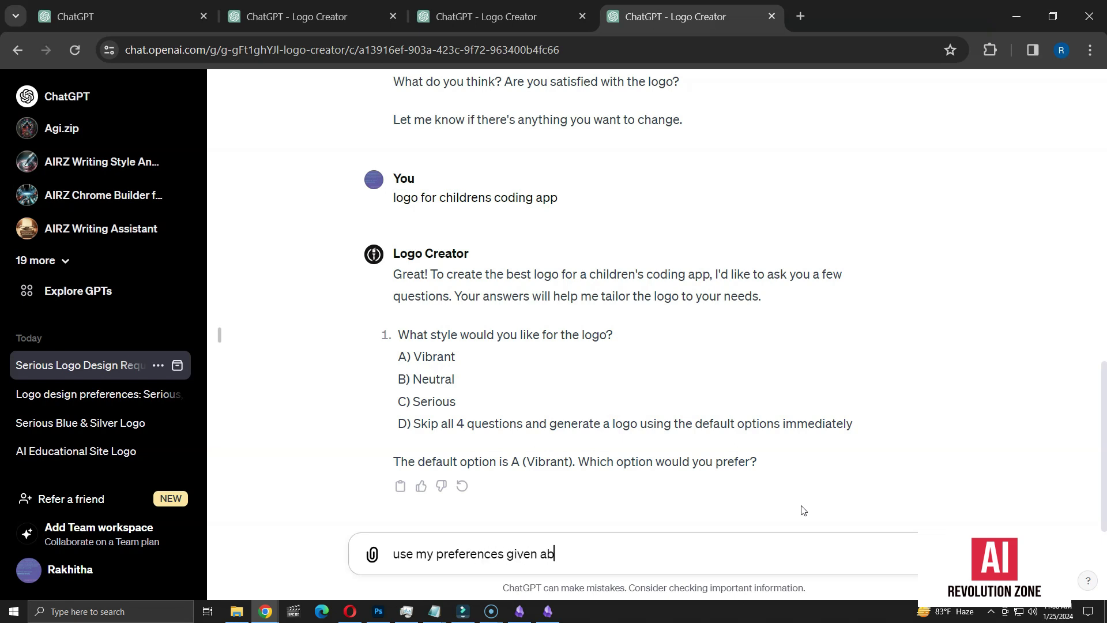
key("Return")
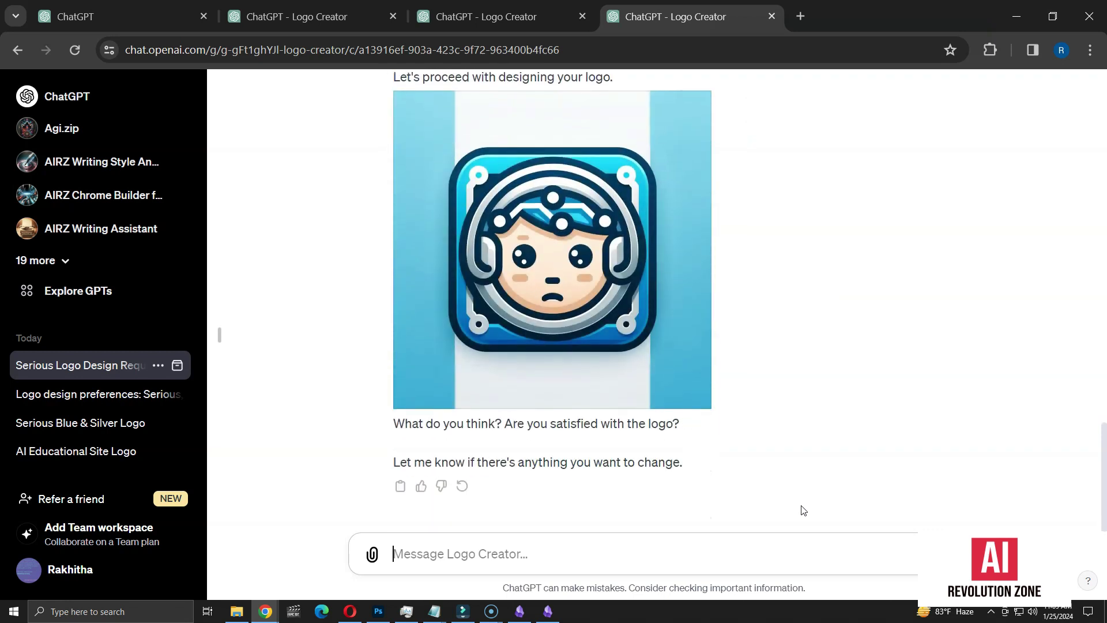
Request a 'logo for coffee shop in a small town', then reply 'i already gave my preferences'.
type("logo")
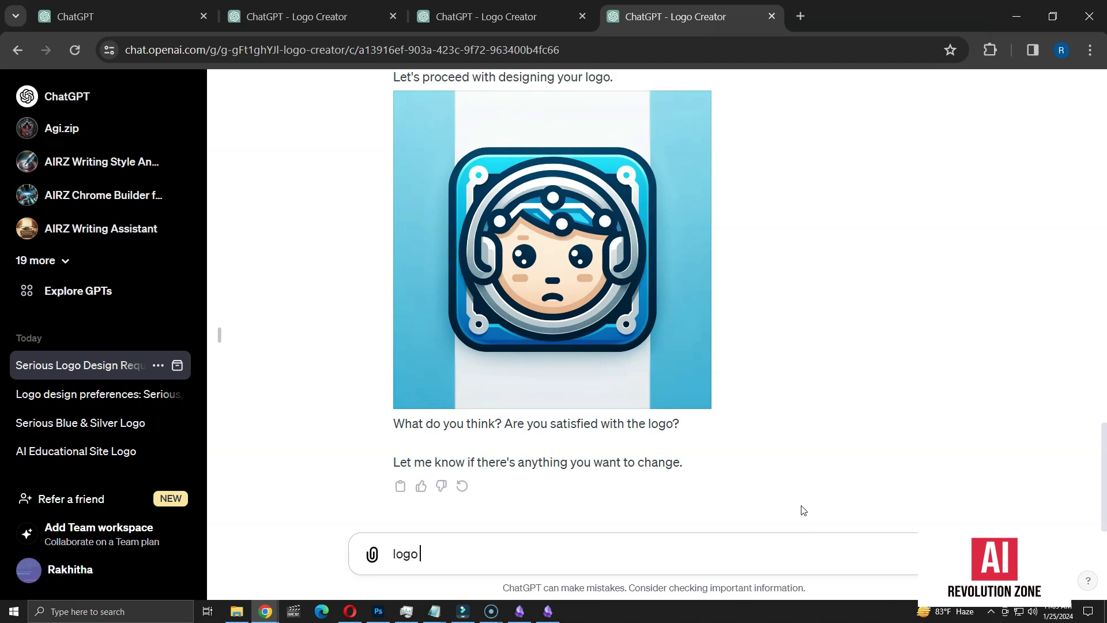
type(" for coffee shop in a small town")
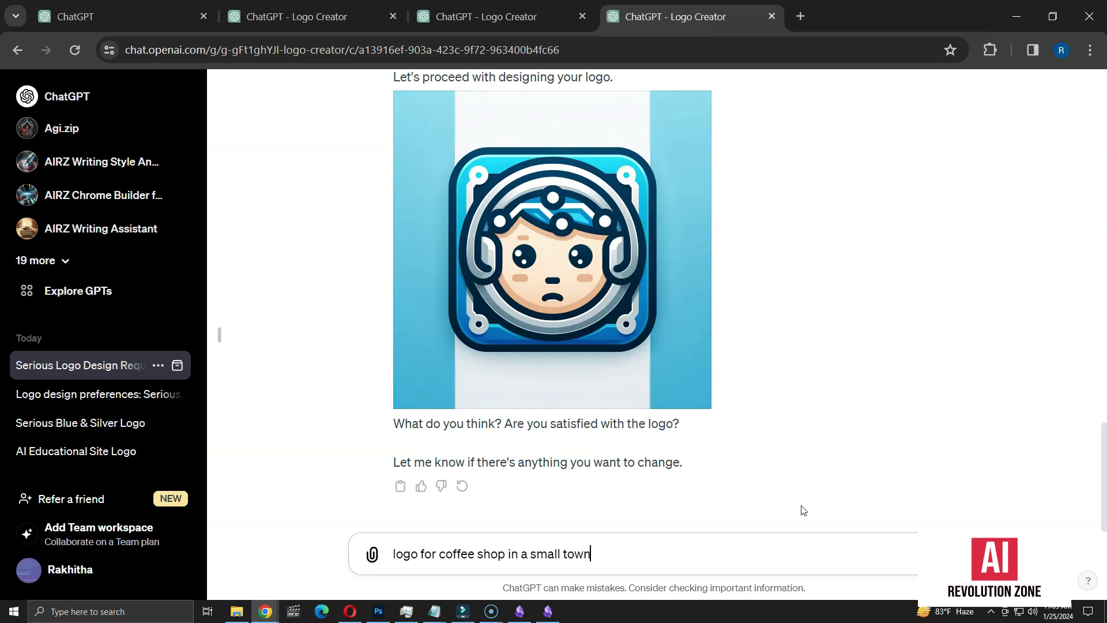
key("Return")
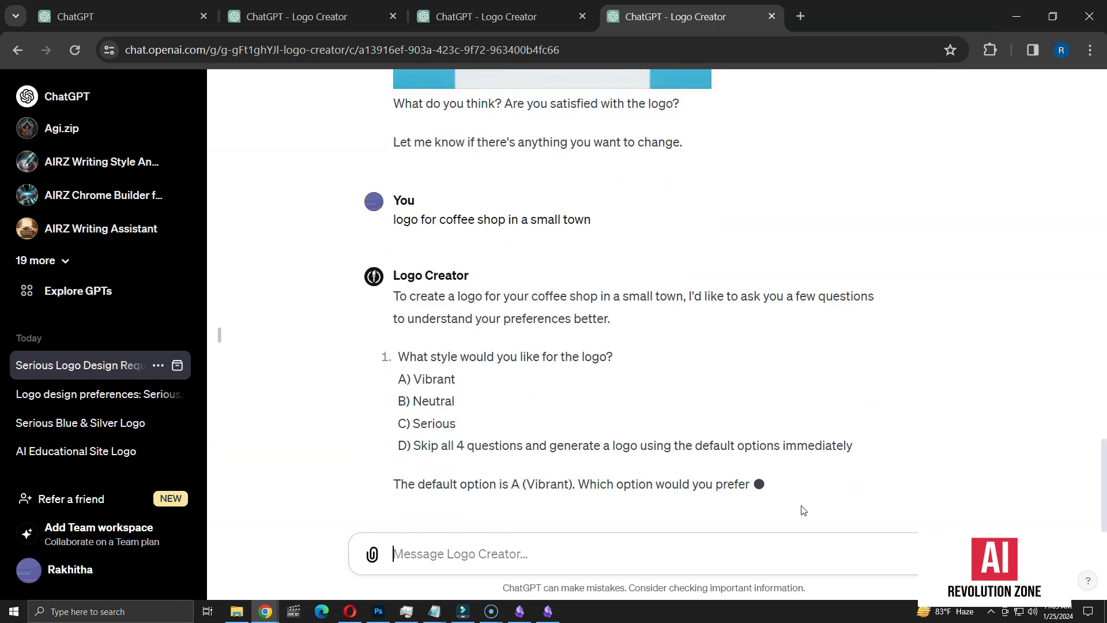
type("i a")
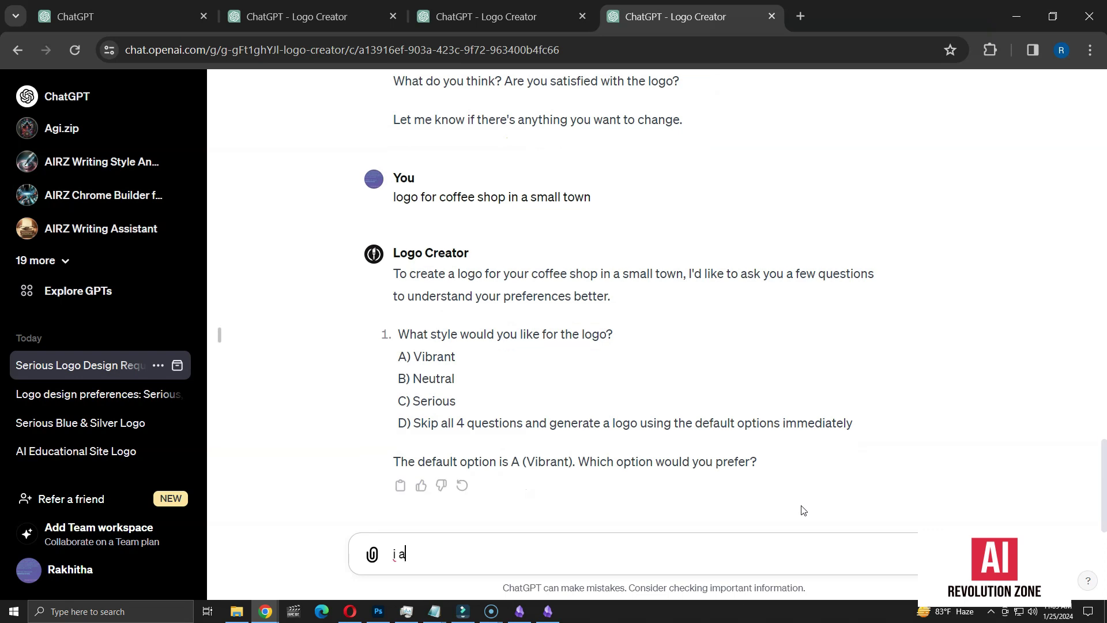
type("lready gave my preferences")
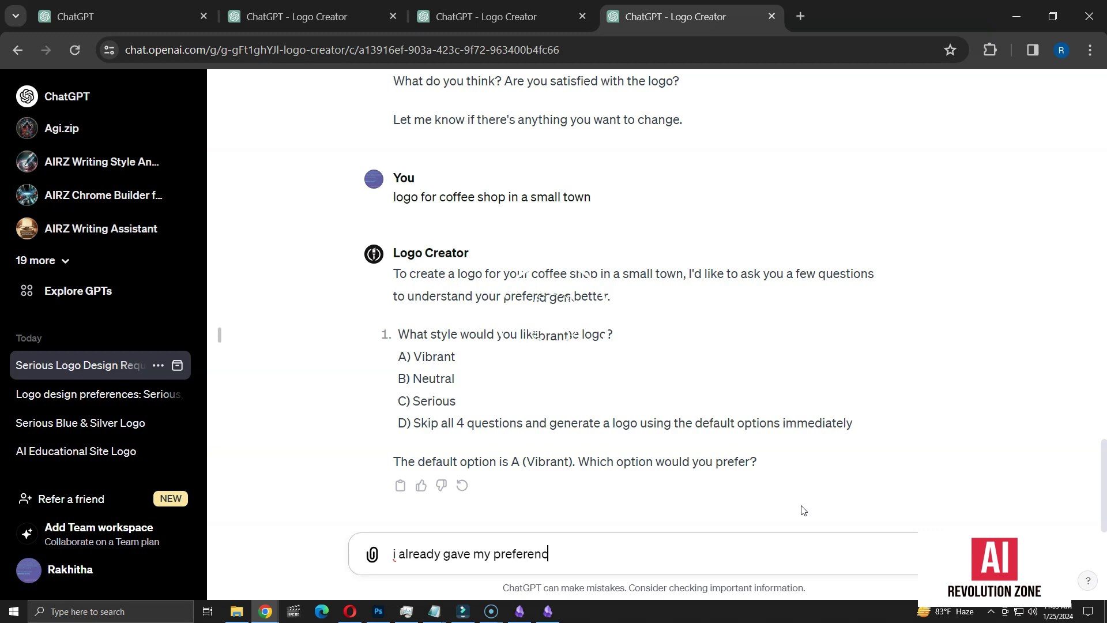
key("Return")
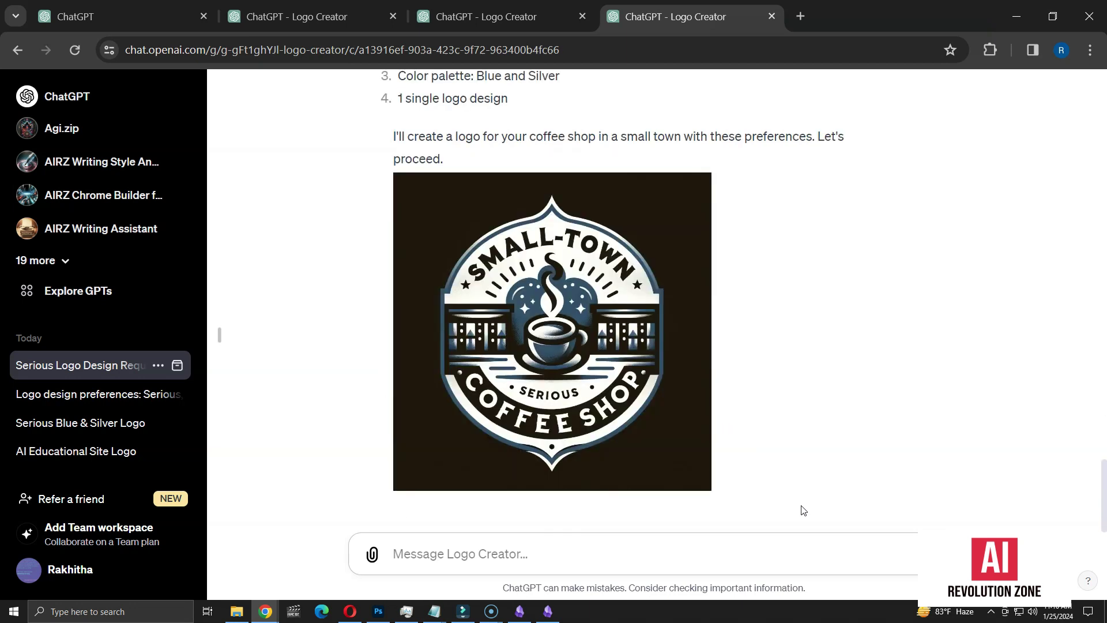
Request a 'logo for newsletter on personal development for kids', then reply 'use my preferences'.
type("logo for ne")
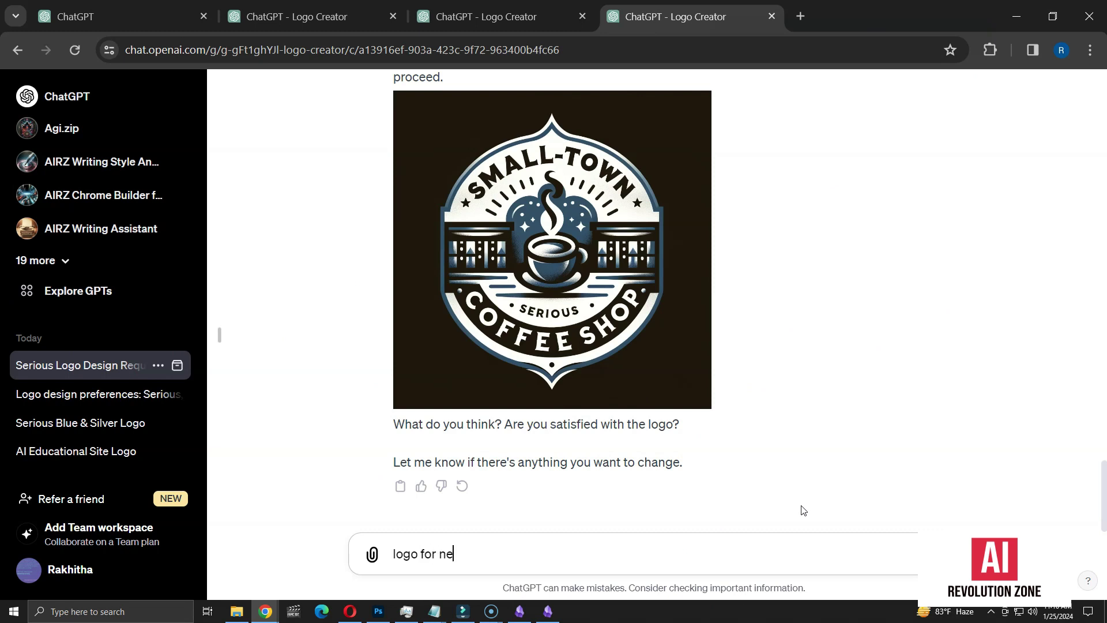
type("wsletter on personal development for")
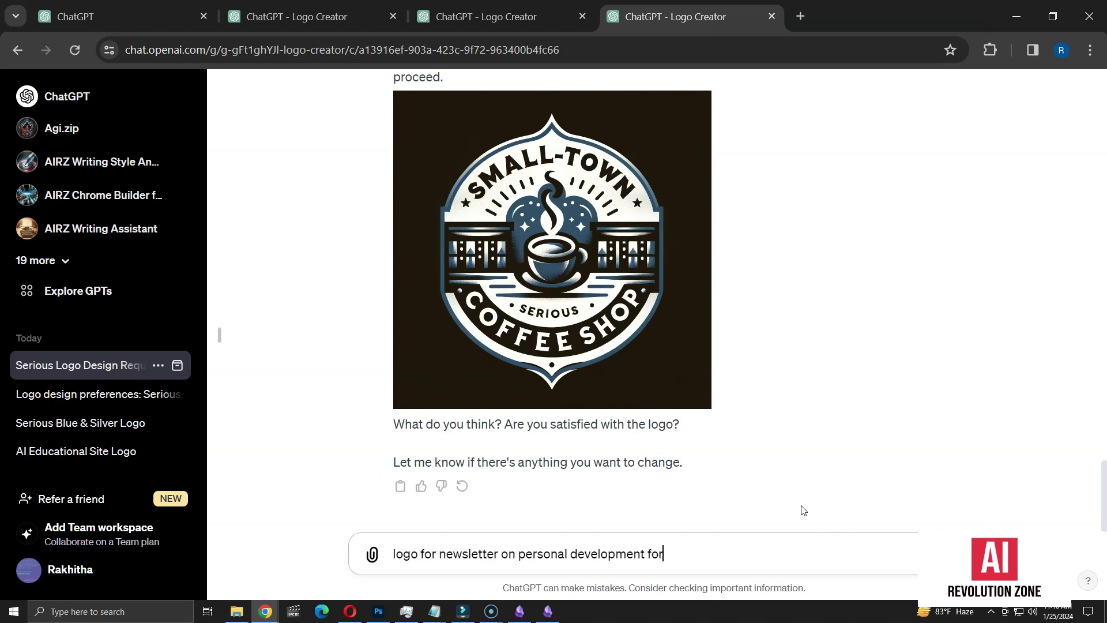
type(" kids")
key("Return")
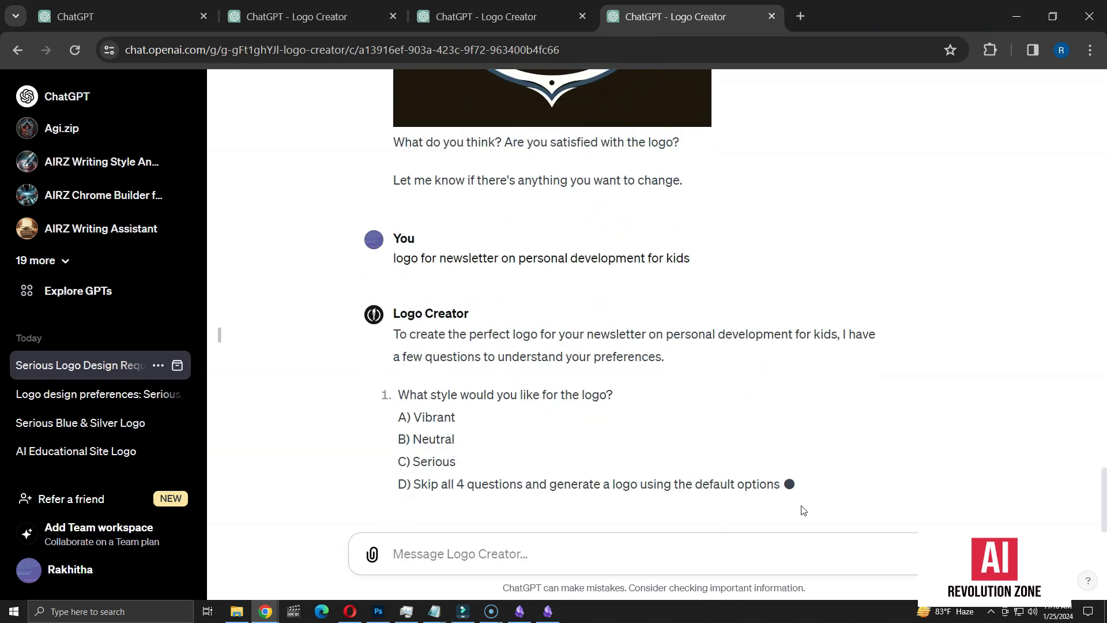
type("use my prefer")
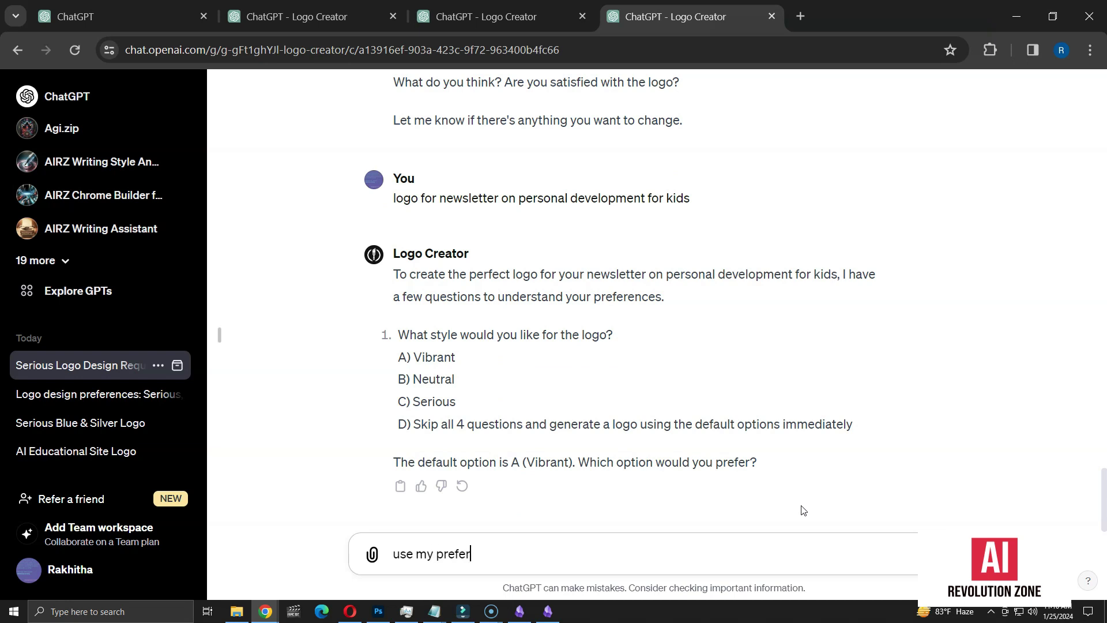
type("ences")
key("Return")
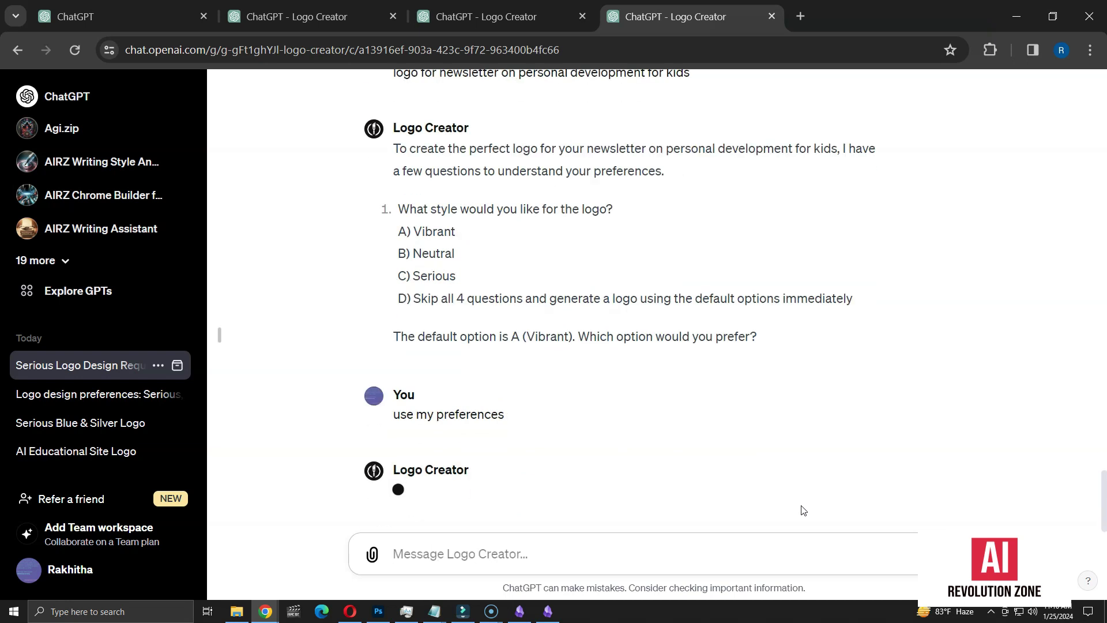